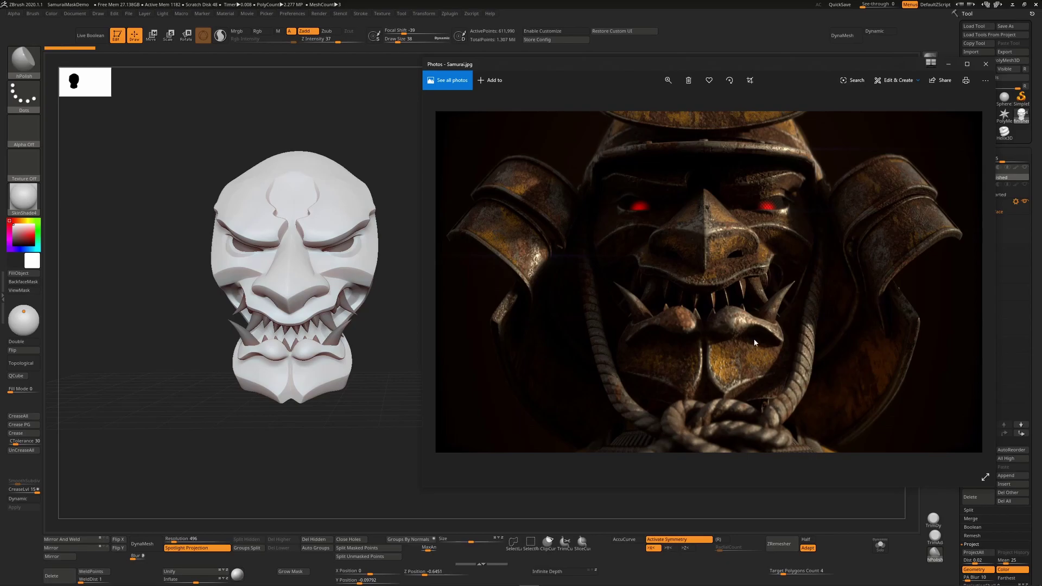
- Switch to ZBrush, hide the face subtool folder and make the started subtool active
click(1035, 220)
drag(644, 296, 669, 293)
click(1024, 200)
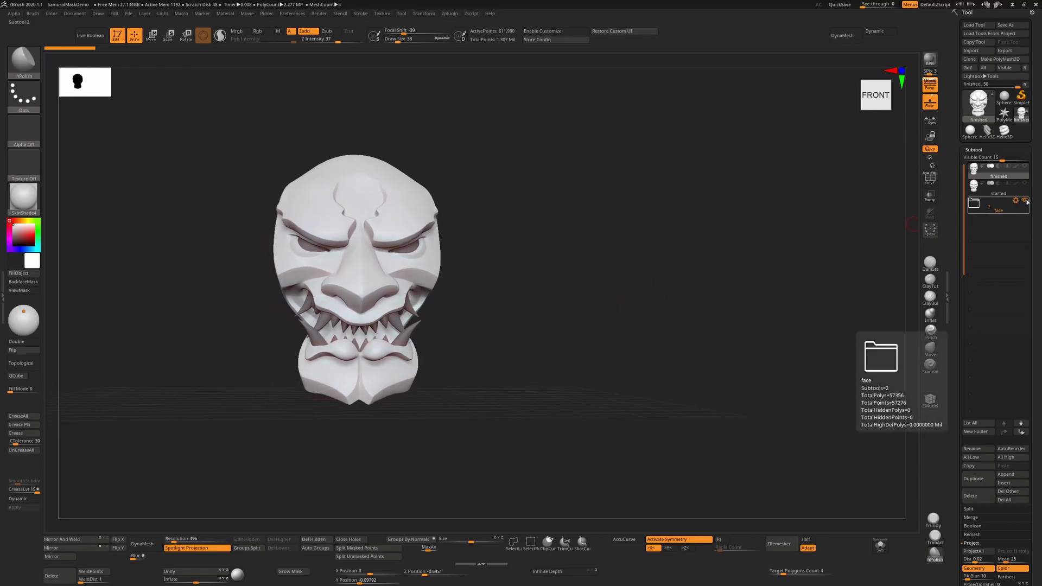
drag(744, 274, 778, 264)
click(992, 196)
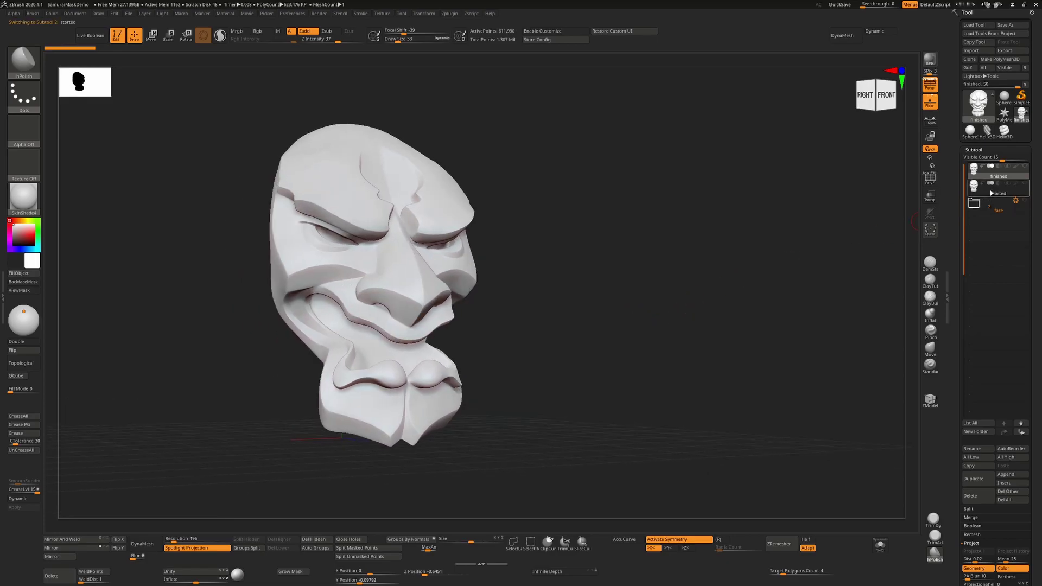
- Build up and carve the chin of the mask using the ClayTubes brush at draw size 103
mouse_move(685, 312)
mouse_down()
mouse_move(663, 314)
mouse_move(700, 330)
mouse_move(716, 318)
mouse_move(674, 328)
mouse_up()
key(2)
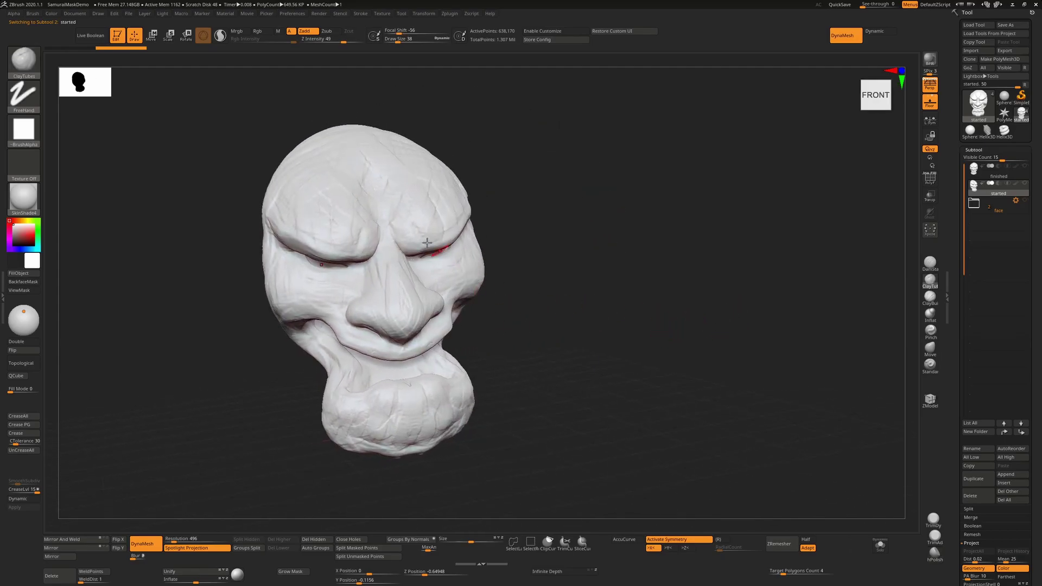
key(s)
drag(367, 208, 374, 209)
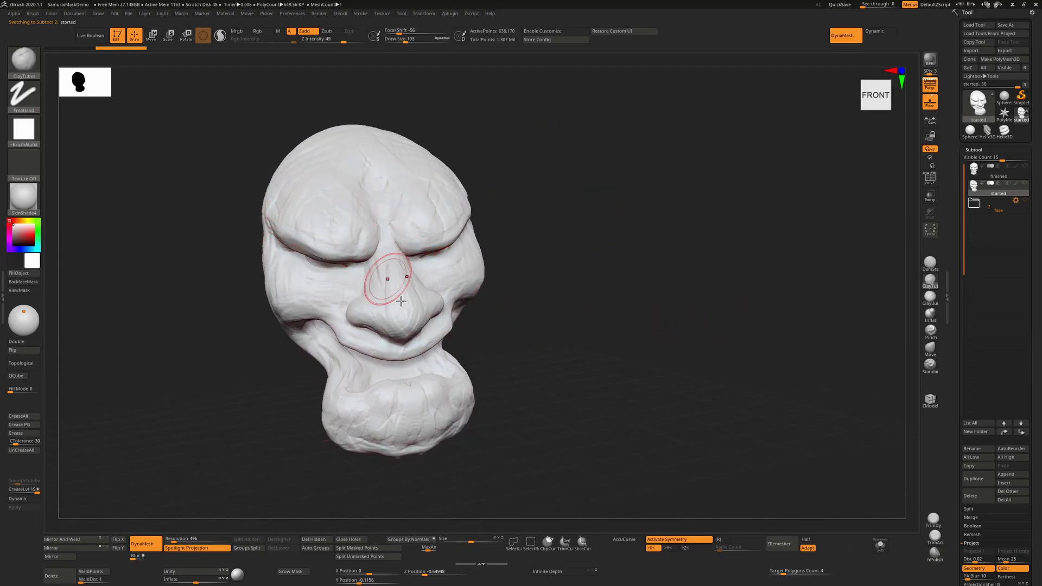
mouse_move(389, 418)
mouse_down()
mouse_move(426, 417)
mouse_move(388, 434)
mouse_move(428, 404)
mouse_up()
alt+drag(390, 415, 414, 410)
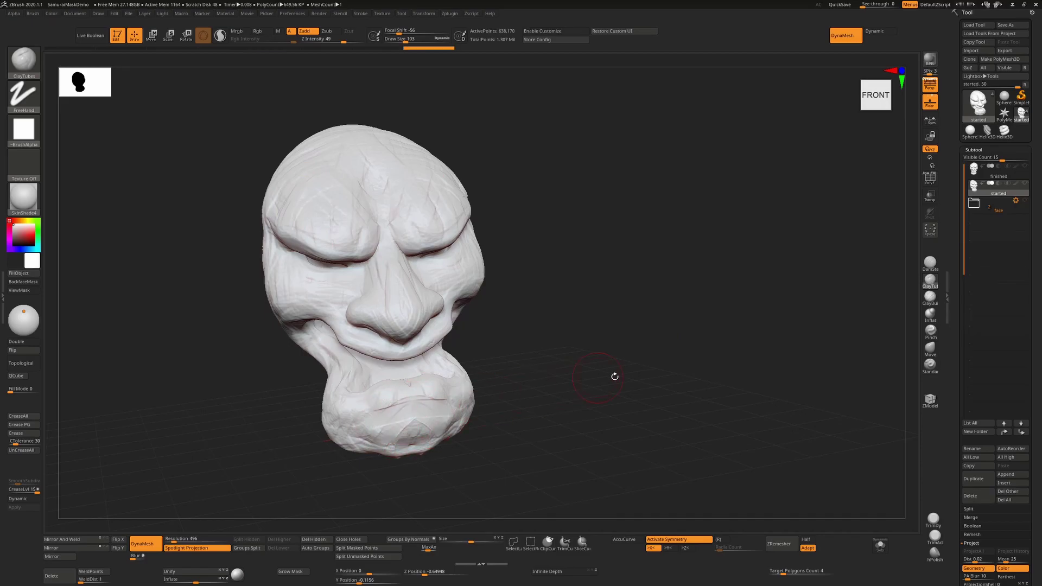
- Reduce the ClayTubes draw size to 49 and add clay around the corner of the mouth
mouse_move(614, 375)
mouse_down()
mouse_move(635, 367)
mouse_move(414, 295)
mouse_up()
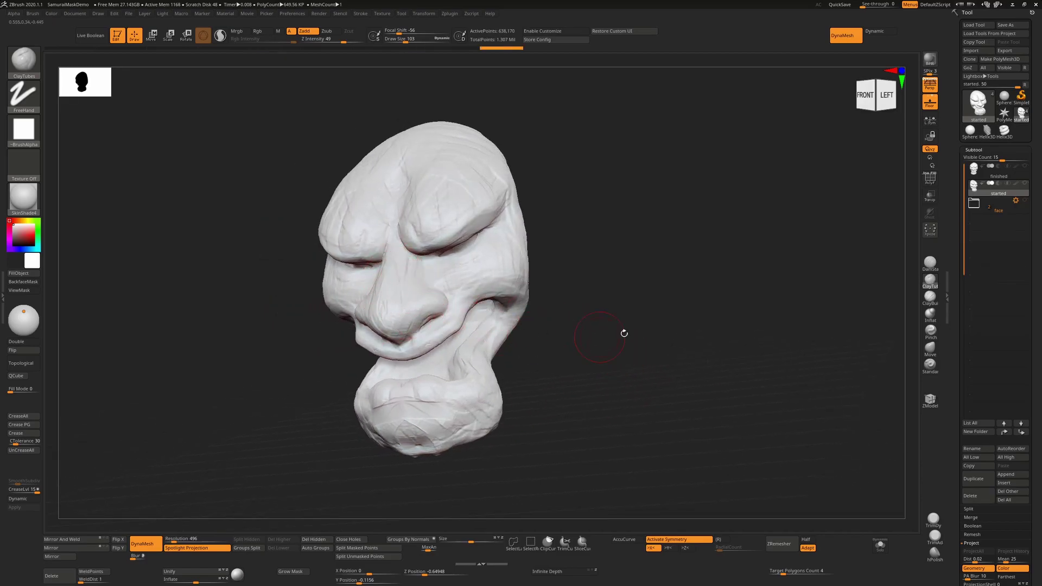
drag(619, 341, 644, 350)
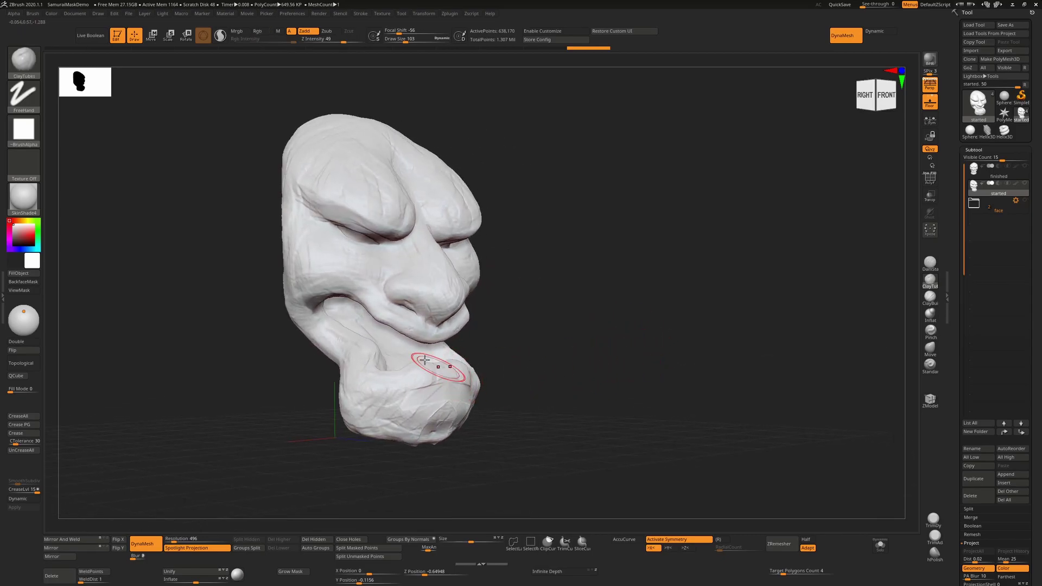
key(bracketleft)
key(bracketleft)
key(bracketleft)
key(bracketleft)
key(bracketleft)
drag(334, 329, 375, 354)
shift+drag(639, 346, 613, 353)
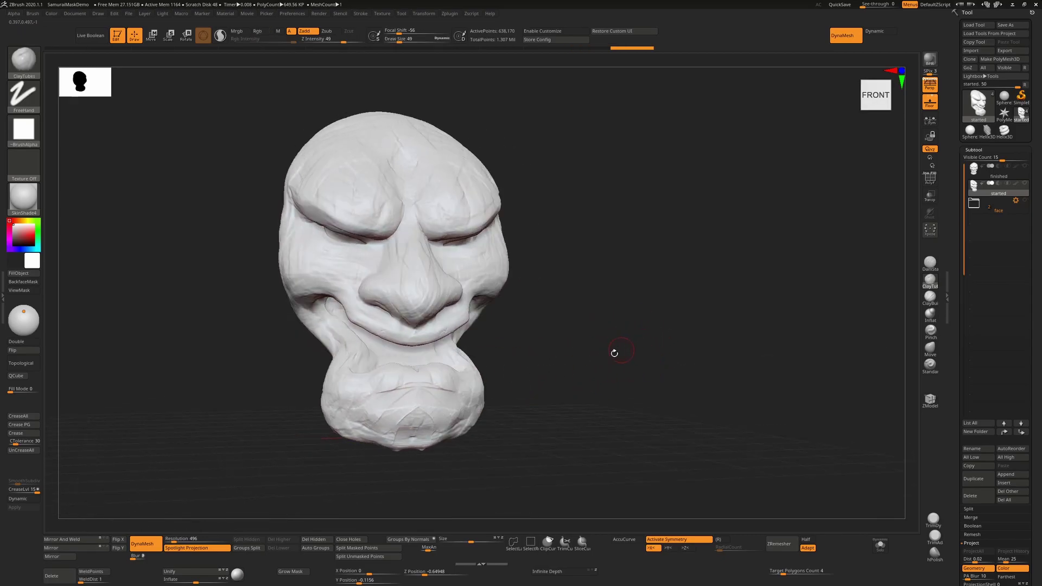
- Compare the finished subtool with the rough sculpt and return to the started subtool
click(1013, 176)
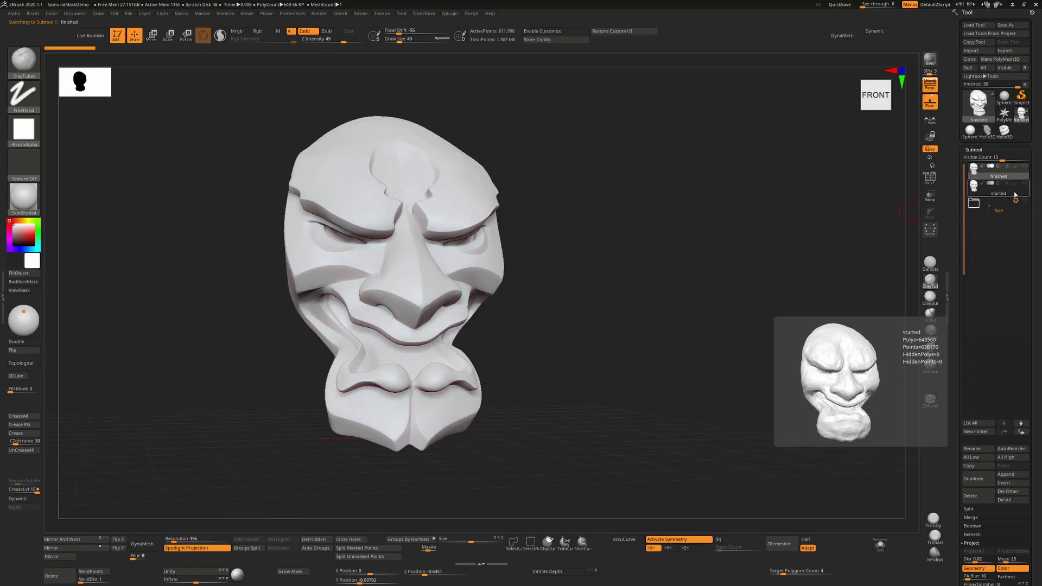
click(1013, 193)
drag(628, 329, 866, 329)
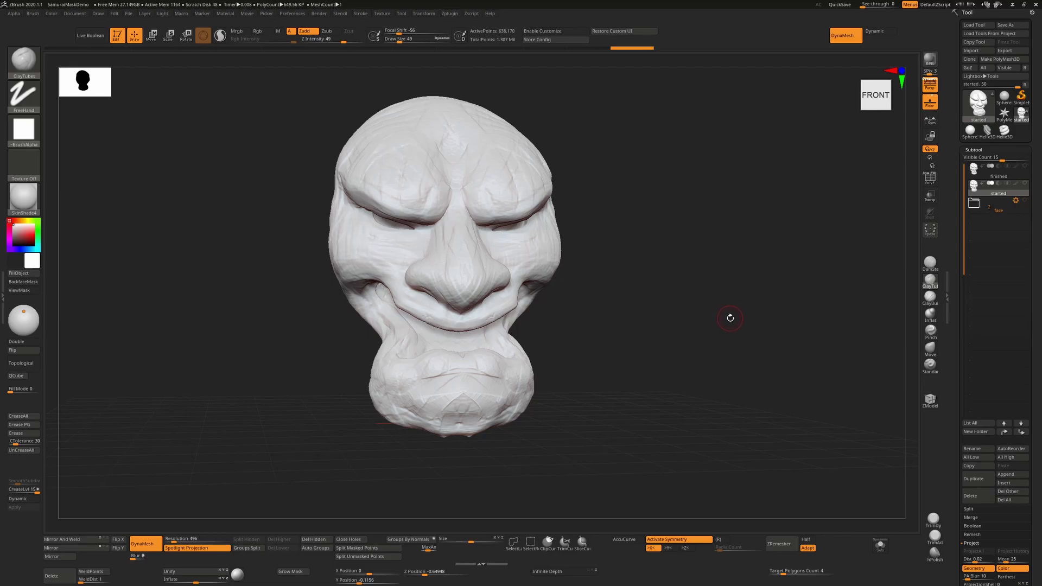
- Choose the hPolish brush for sculpting
key(b)
key(h)
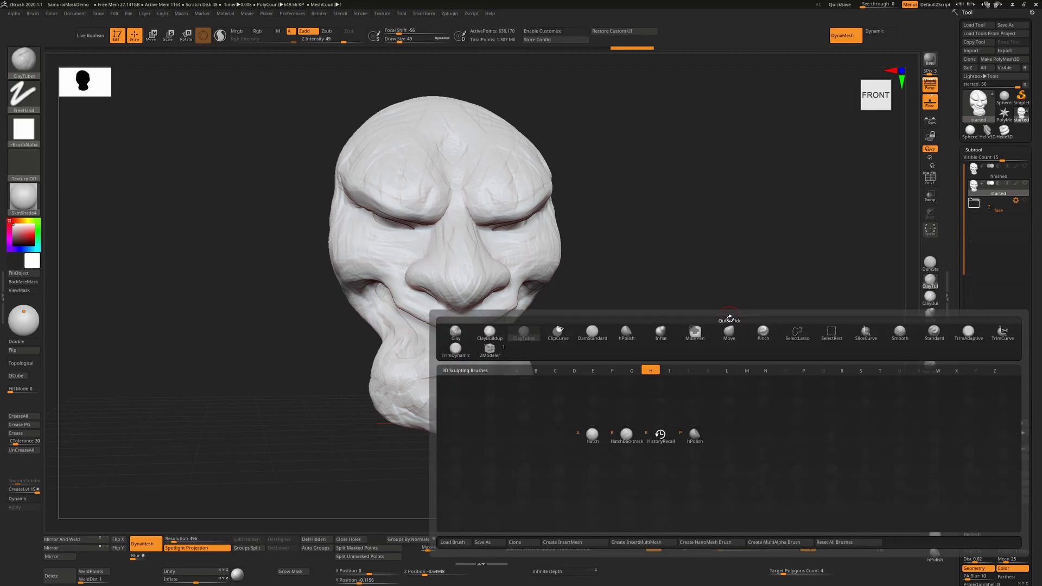
click(698, 436)
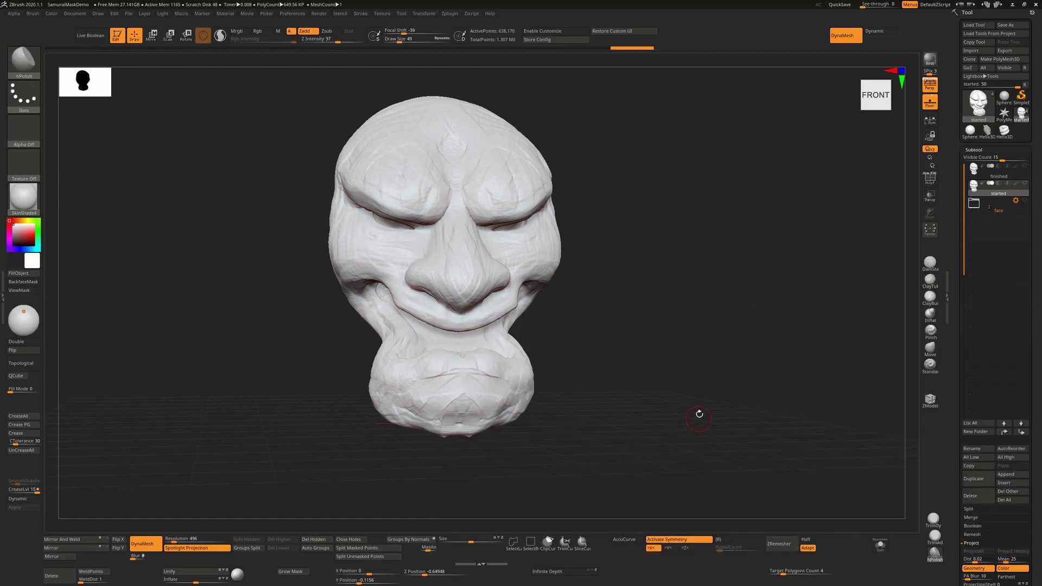
- Enable interface customization and try to place the hPolish brush from the brush palette into the custom interface
click(33, 14)
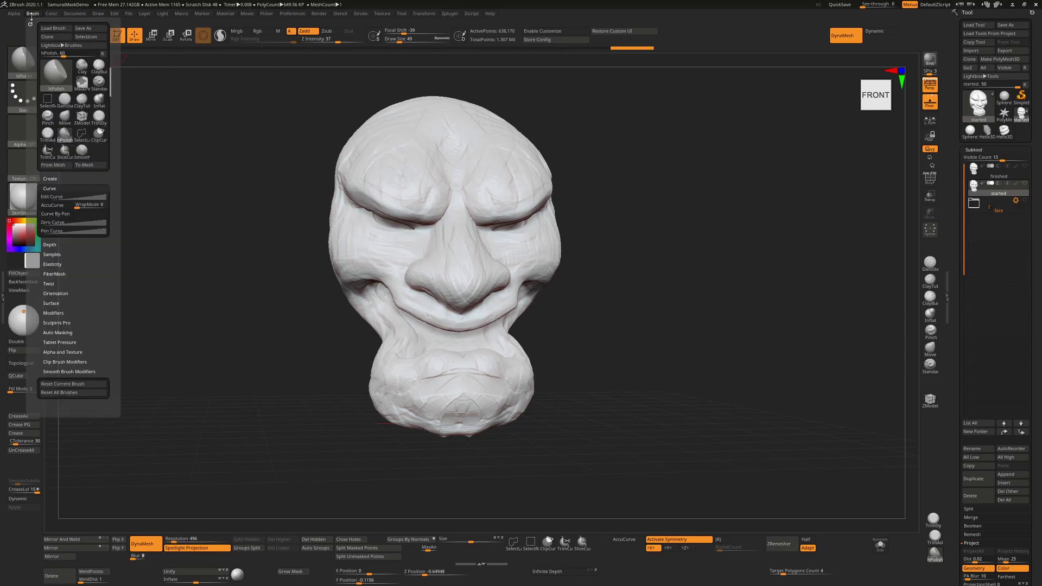
click(295, 15)
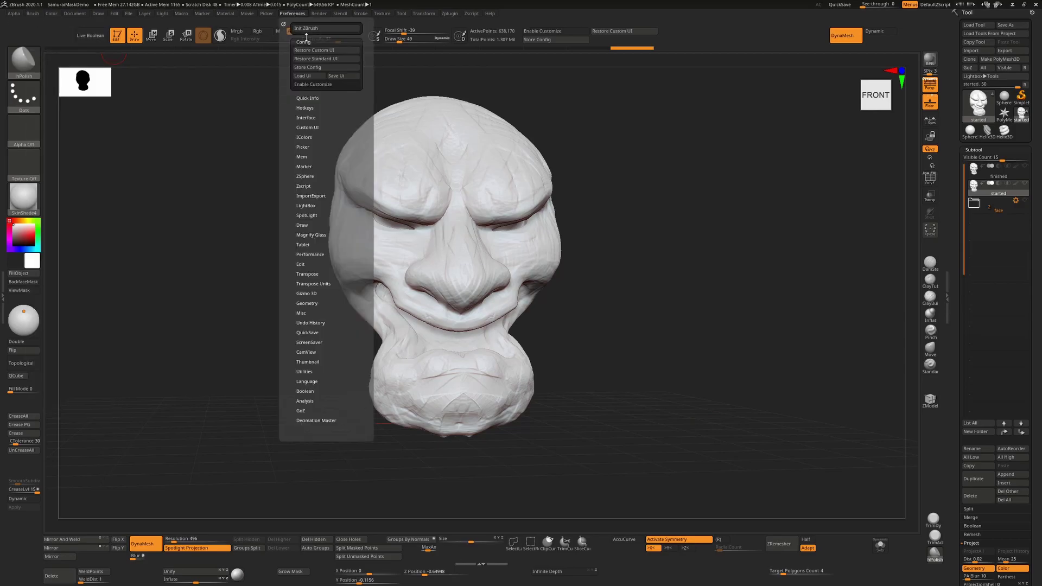
click(317, 84)
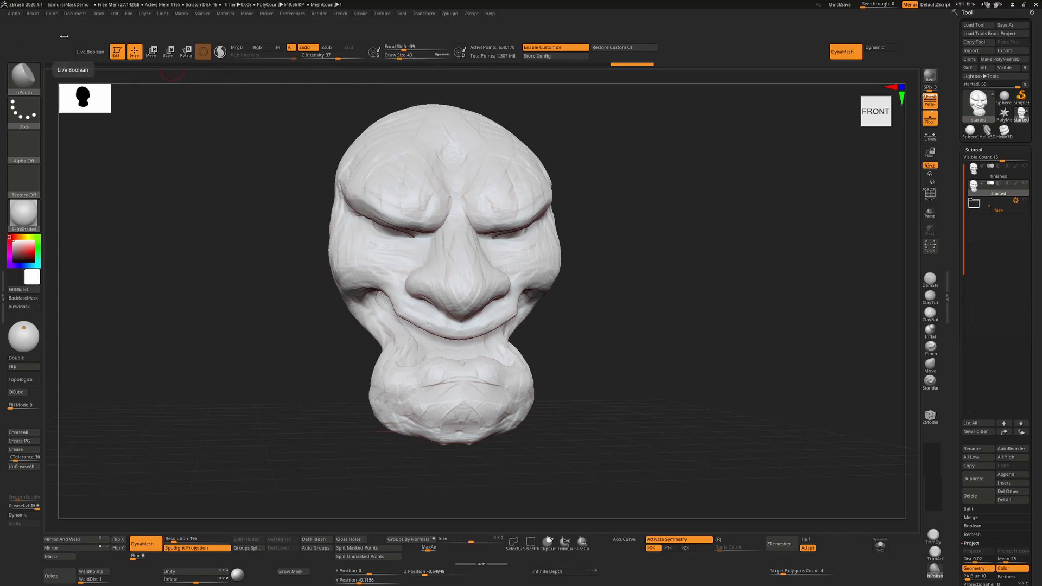
click(34, 14)
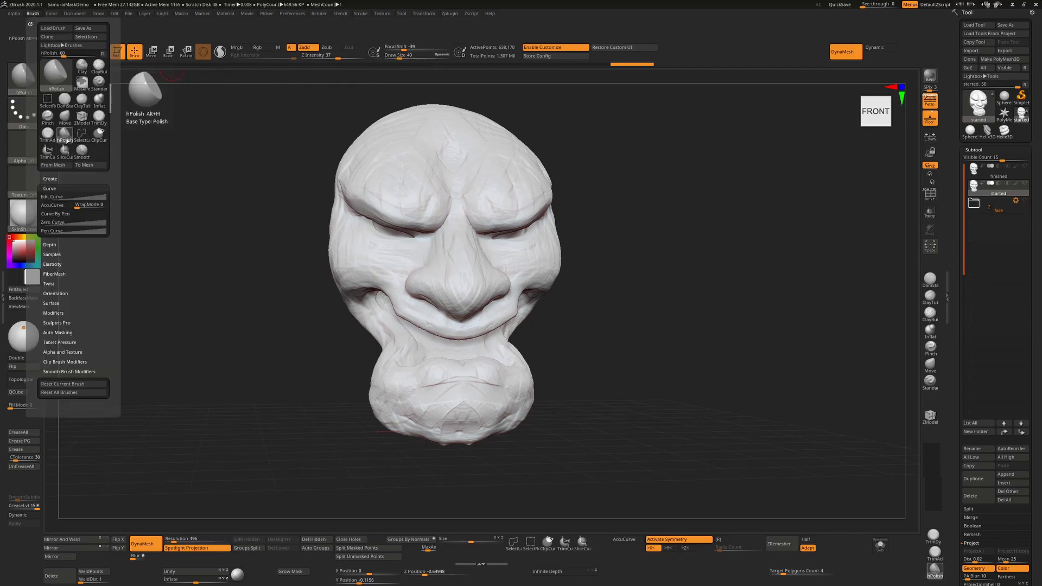
mouse_move(65, 134)
ctrl+alt+mouse_down()
mouse_move(599, 253)
mouse_move(925, 419)
mouse_move(863, 426)
mouse_move(920, 559)
mouse_move(809, 406)
mouse_move(708, 332)
ctrl+alt+mouse_up()
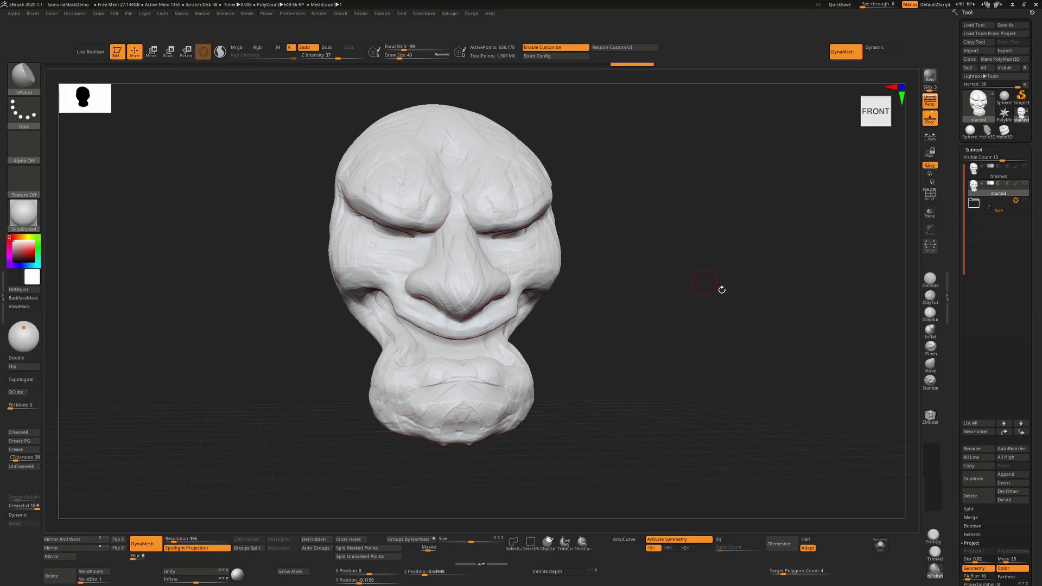
- Inspect the docked DamStandard, ClayBuildup and Move brushes and turn interface customization off
mouse_move(932, 288)
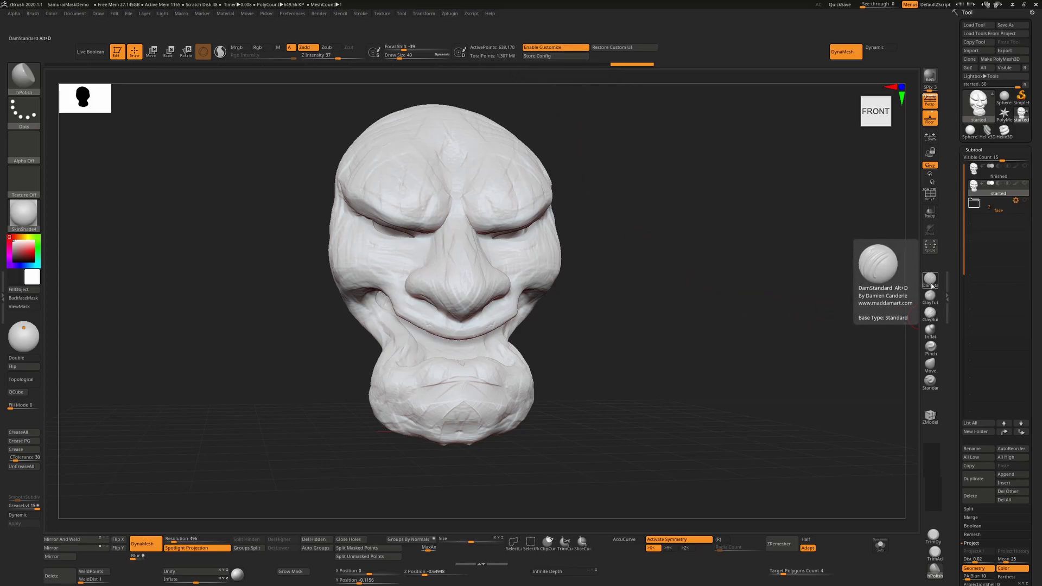
mouse_move(931, 320)
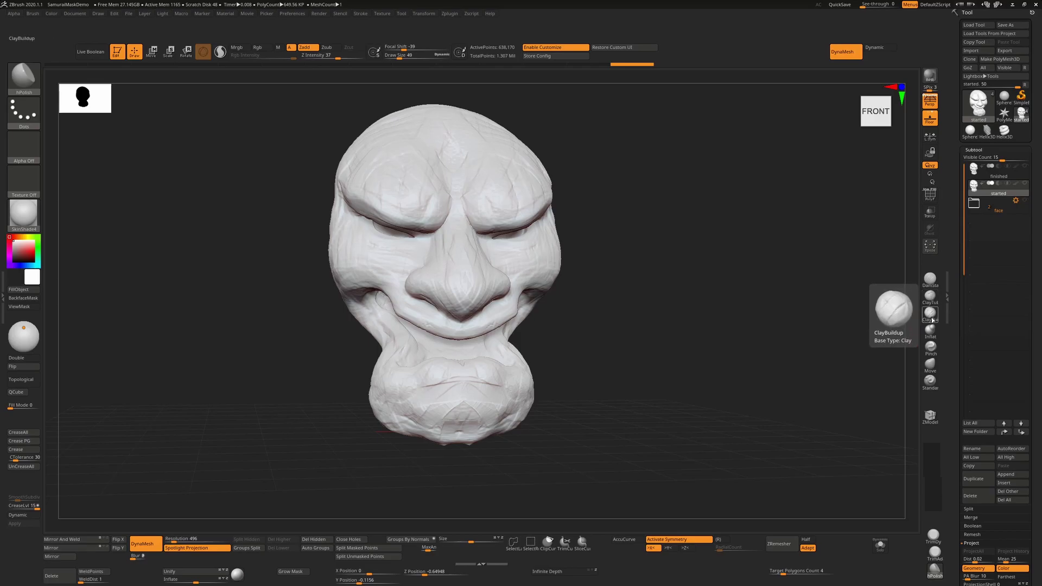
mouse_move(933, 368)
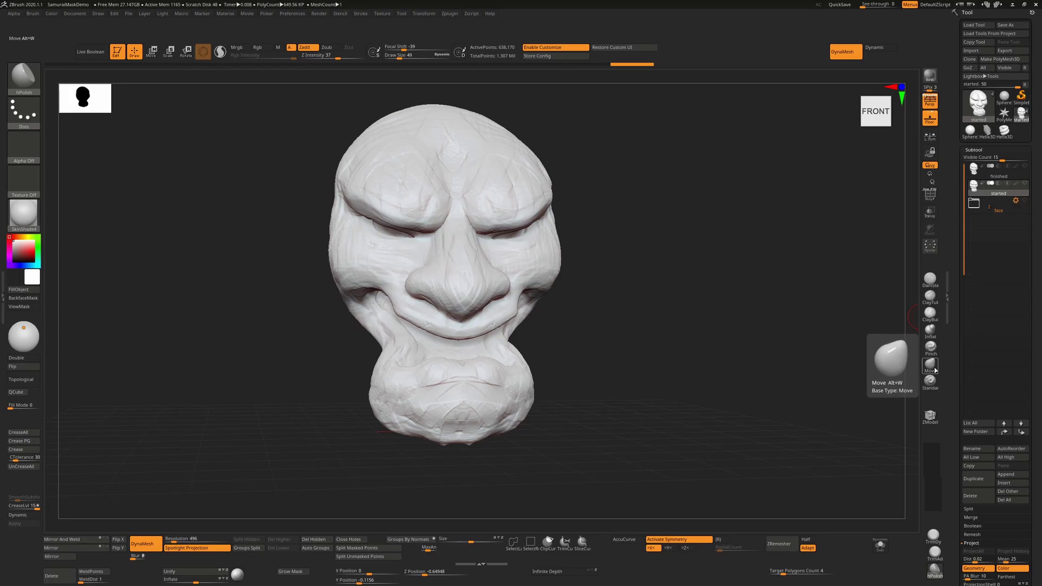
key(b)
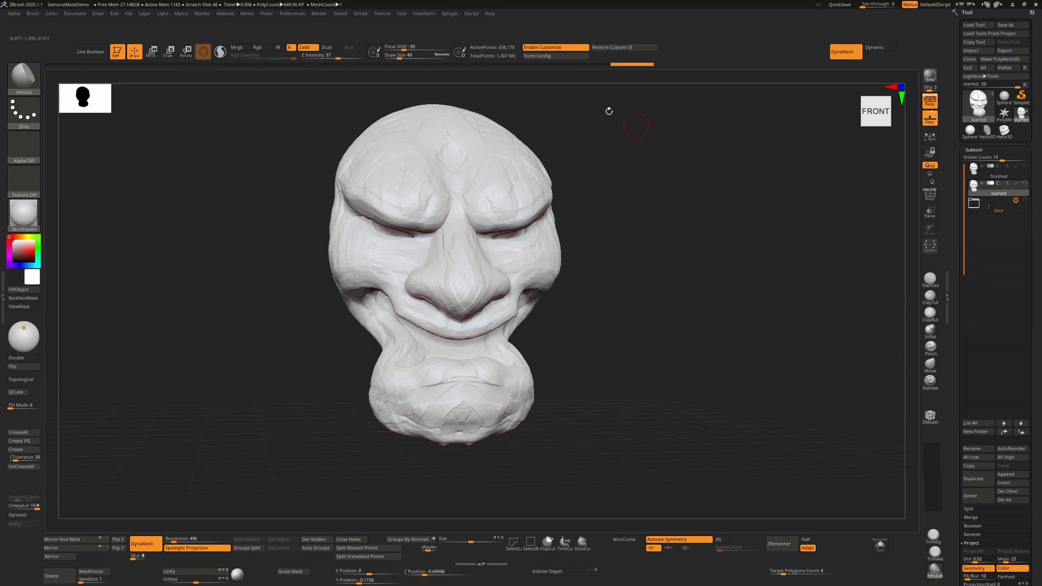
click(570, 48)
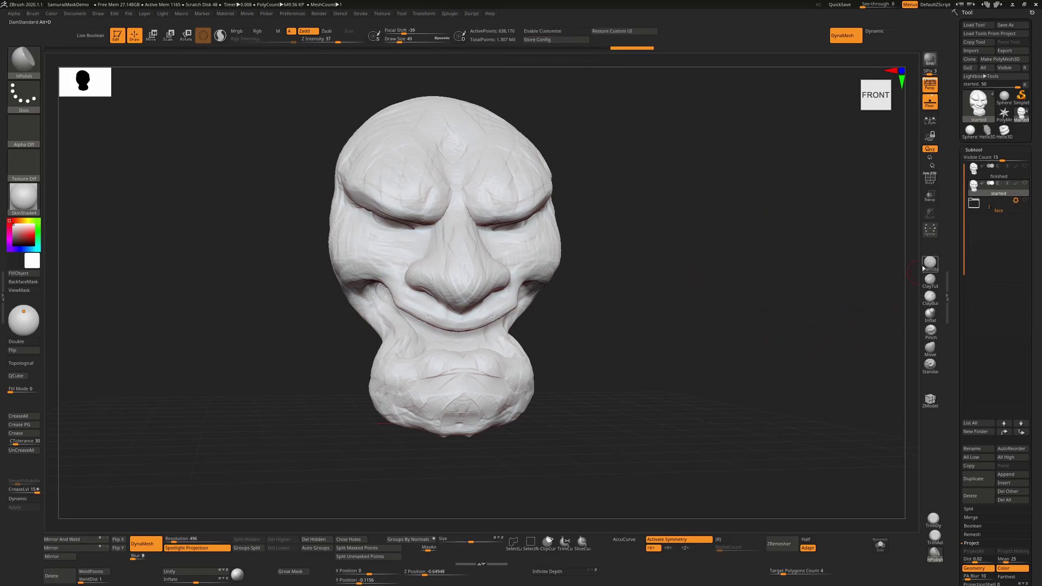
- Assign the Alt+D hotkey to the DamStandard brush
mouse_move(934, 267)
ctrl+alt+click(931, 265)
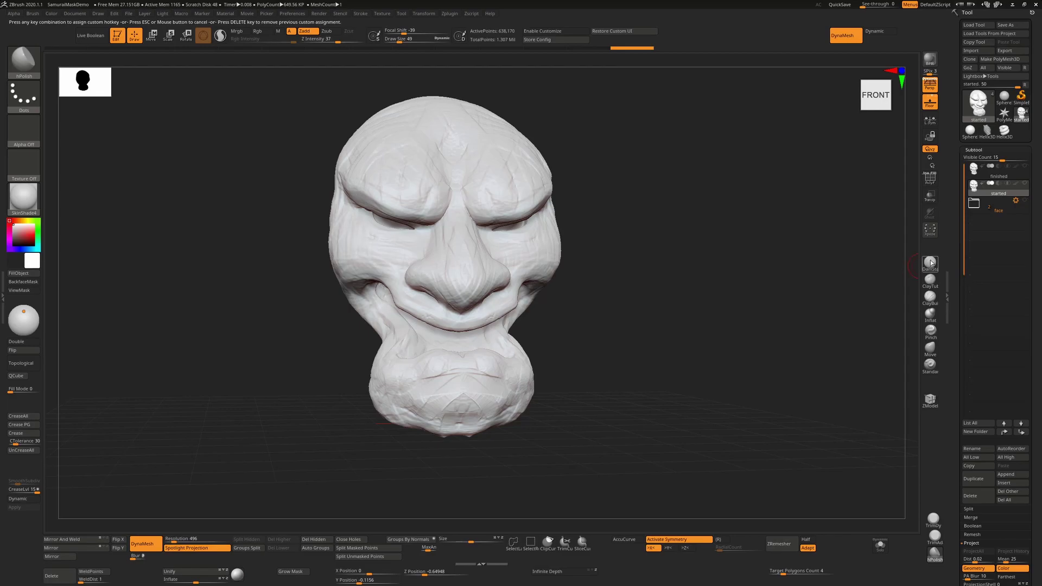
key(Escape)
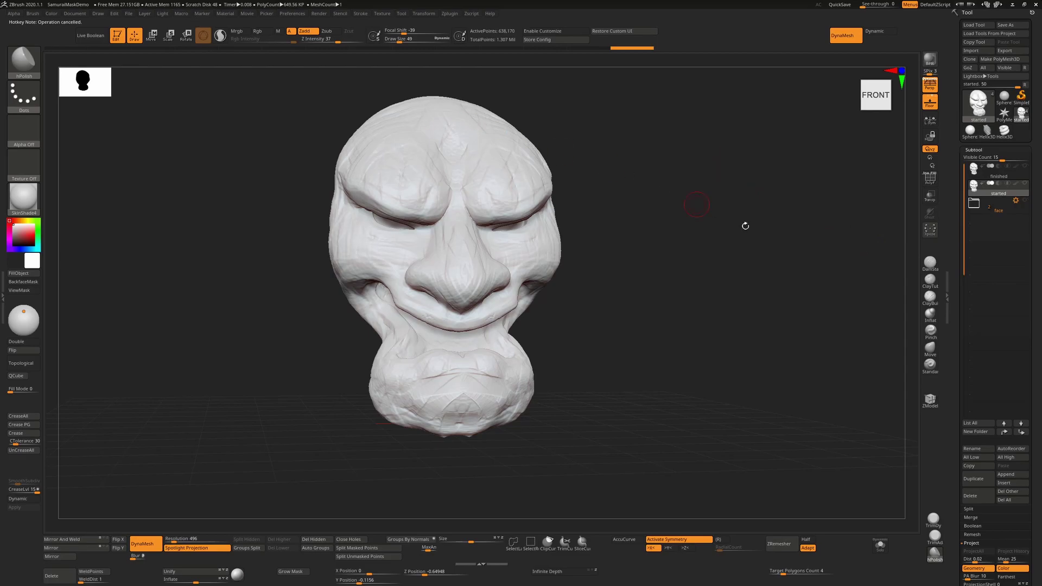
ctrl+alt+click(930, 264)
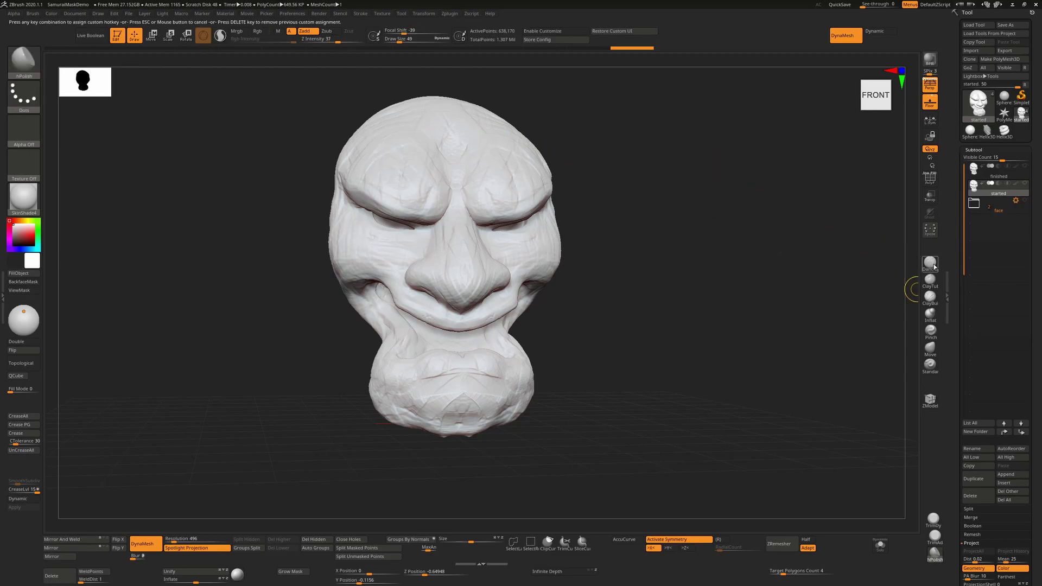
key(alt+d)
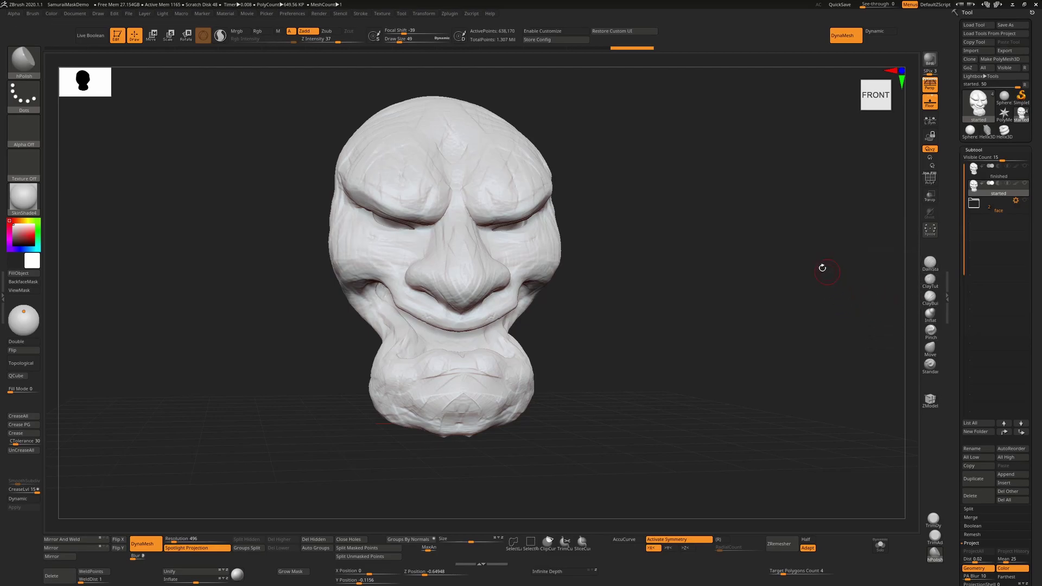
- Set the hPolish draw size to 126 and flatten the front and side planes of the nose
drag(669, 303, 668, 347)
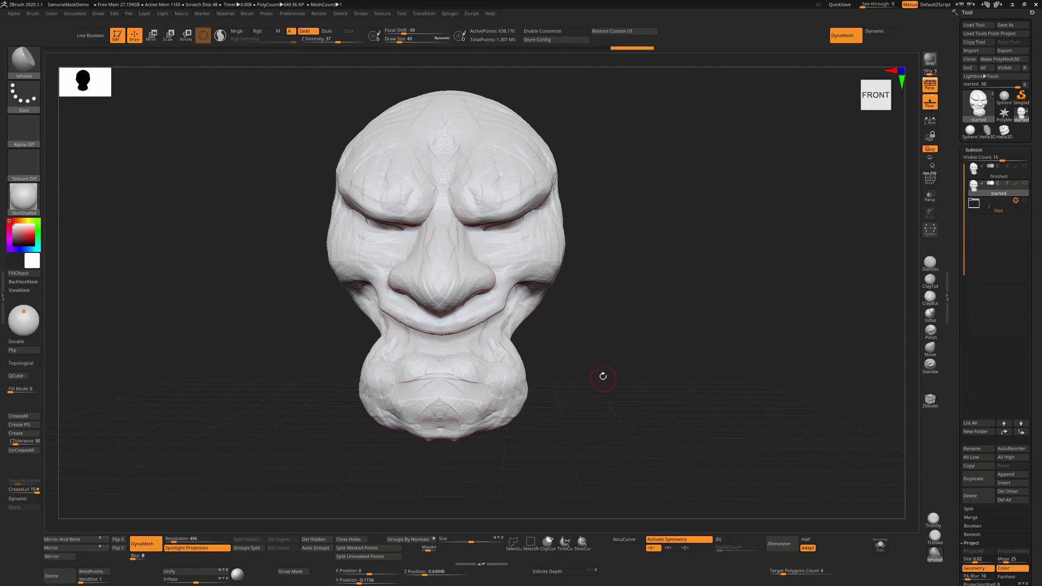
mouse_move(603, 376)
mouse_down()
mouse_move(656, 332)
mouse_move(651, 344)
mouse_move(507, 293)
mouse_up()
key(s)
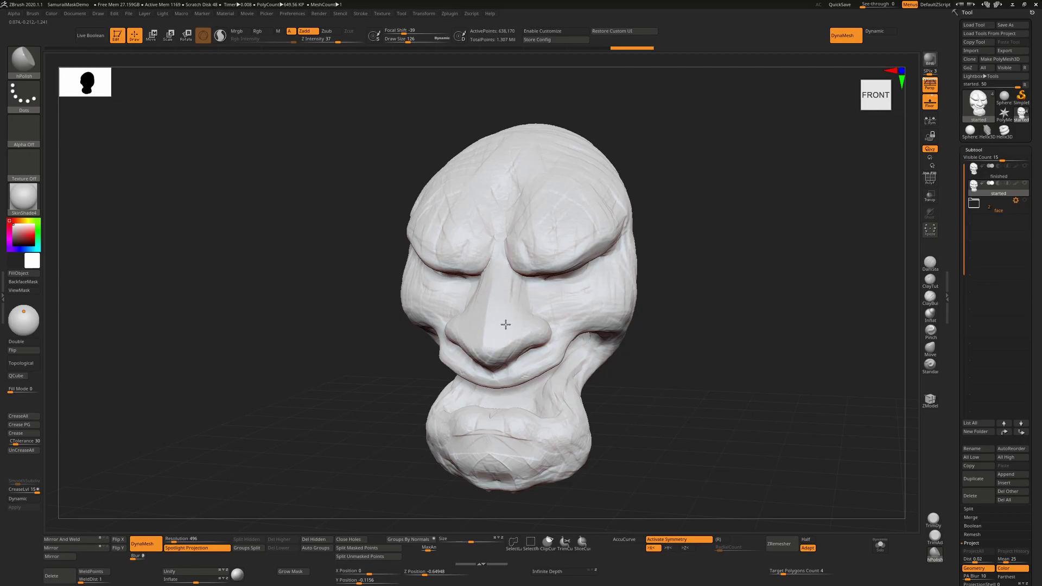
mouse_move(756, 333)
mouse_down()
mouse_move(733, 374)
mouse_move(588, 298)
mouse_up()
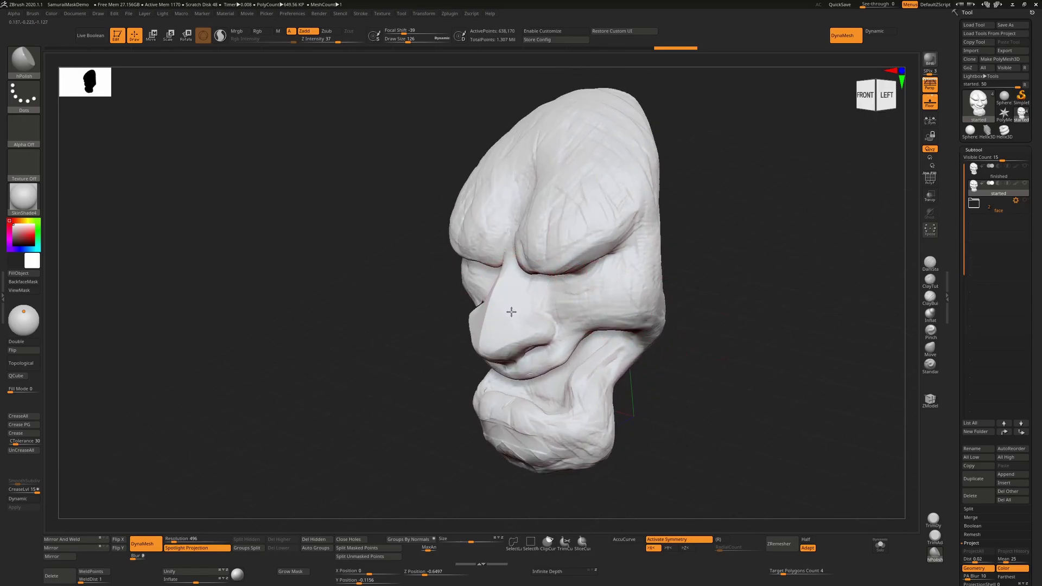
- Flatten the front and lower planes of the brows with hPolish, reducing the draw size to 87 for the lower planes
mouse_move(670, 303)
mouse_down()
mouse_move(749, 288)
mouse_move(613, 271)
mouse_up()
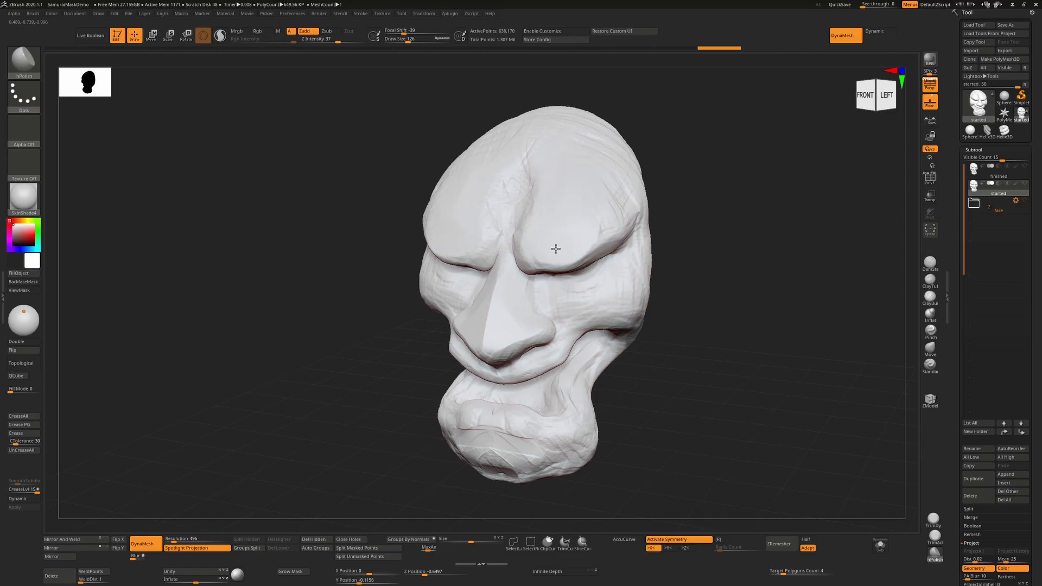
drag(597, 219, 619, 226)
drag(705, 293, 715, 223)
key([)
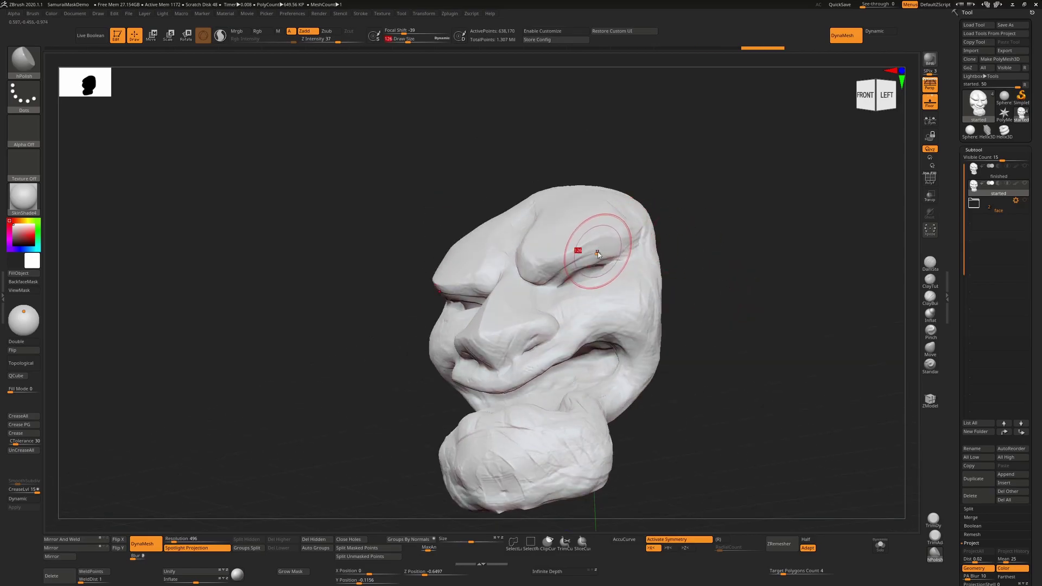
mouse_move(598, 248)
mouse_down()
mouse_move(610, 245)
mouse_move(529, 271)
mouse_move(530, 249)
mouse_move(561, 217)
mouse_up()
mouse_move(705, 319)
mouse_down()
mouse_move(600, 400)
mouse_move(542, 279)
mouse_move(513, 266)
mouse_move(505, 275)
mouse_move(531, 260)
mouse_up()
key(ctrl+z)
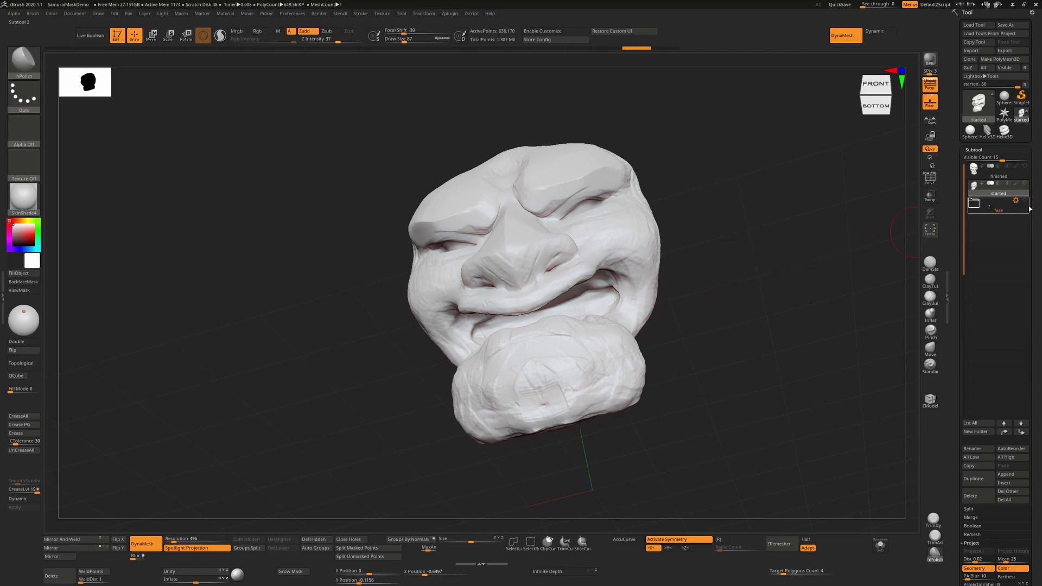
- Leave a front-view snapshot of the finished subtool on the canvas as reference and reactivate the started subtool, framed in view
click(1018, 175)
mouse_move(757, 250)
mouse_down()
mouse_move(764, 283)
mouse_move(666, 312)
mouse_up()
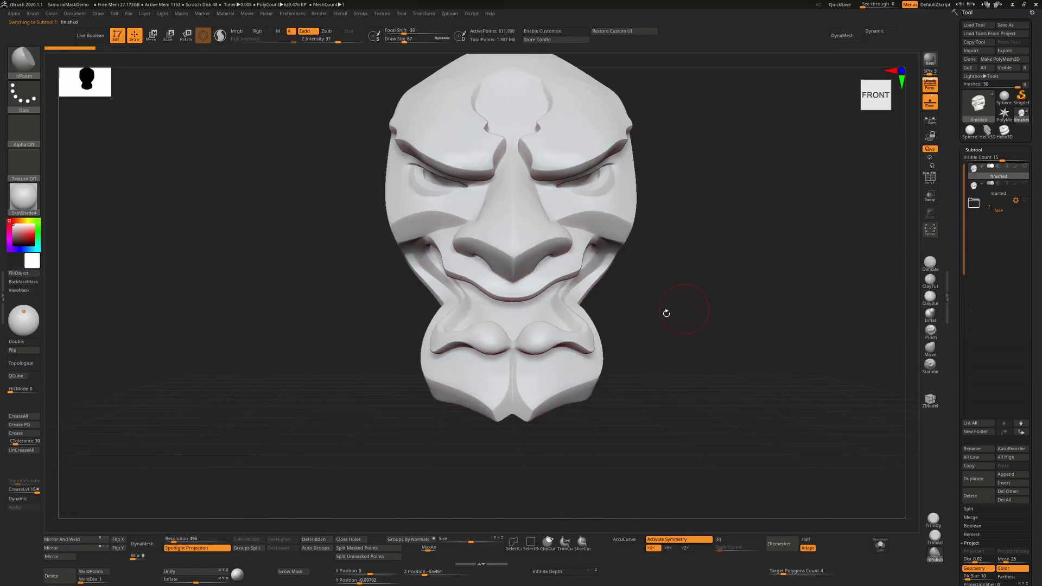
alt+drag(734, 286, 643, 260)
drag(537, 302, 455, 261)
mouse_move(446, 240)
mouse_down()
mouse_move(458, 272)
mouse_move(442, 272)
mouse_move(739, 383)
mouse_up()
key(shift+s)
click(1003, 193)
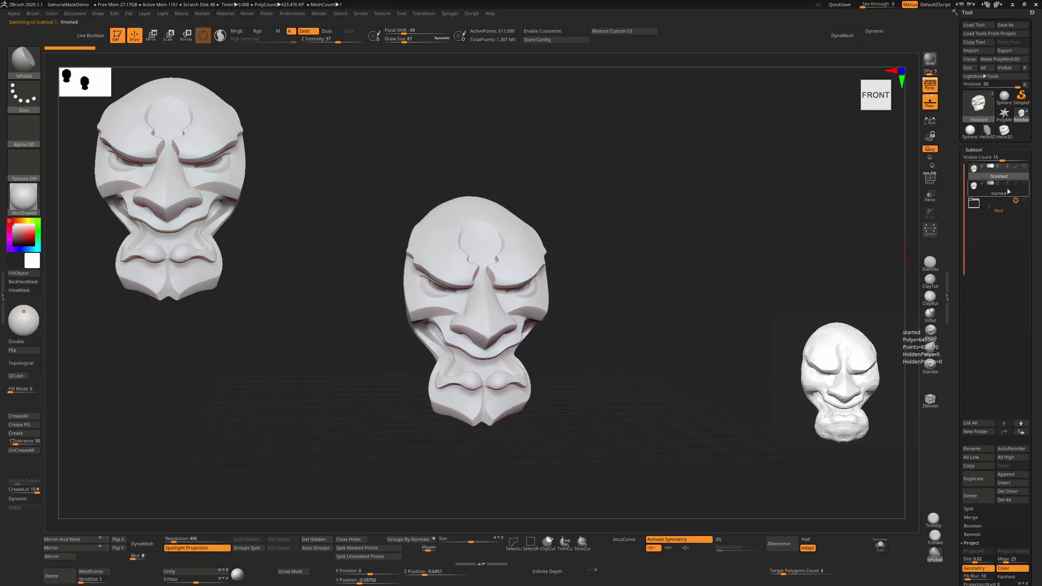
key(f)
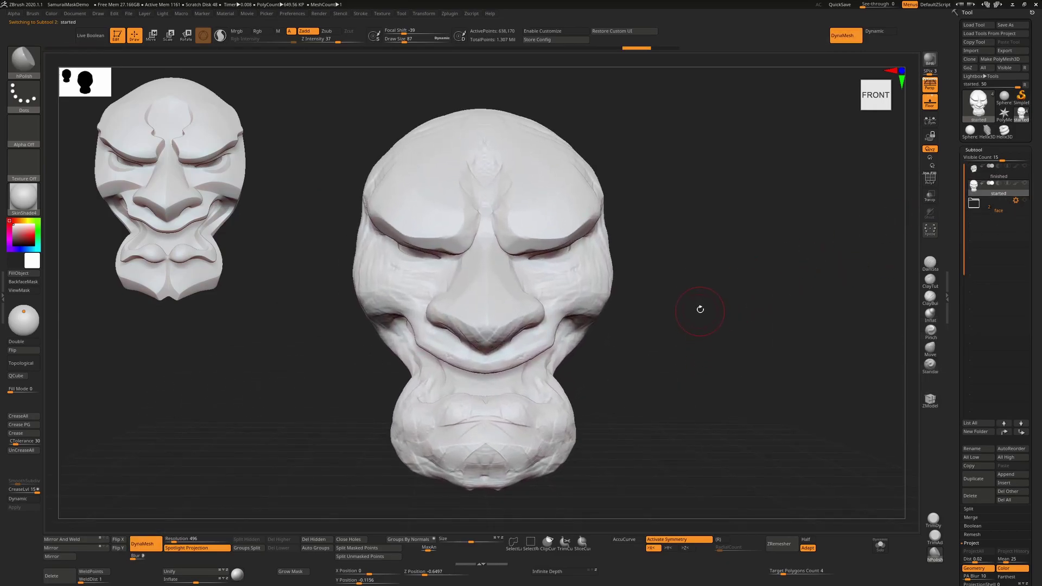
- Enlarge the hPolish draw size to 130 and polish the front planes of the nose
mouse_move(700, 309)
mouse_down()
mouse_move(720, 320)
mouse_move(699, 312)
mouse_up()
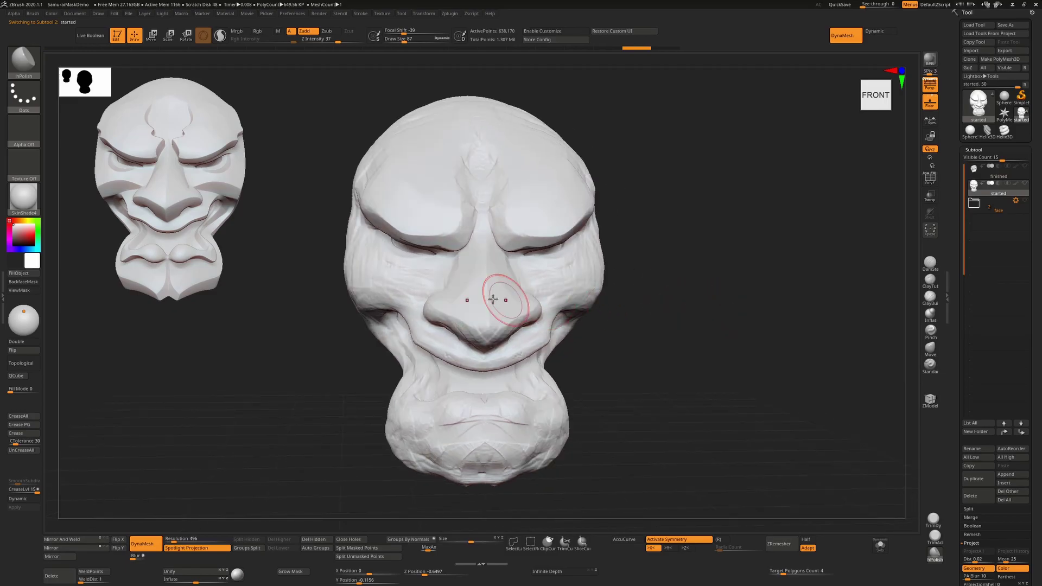
key(bracketright)
key(bracketright)
key(bracketright)
key(bracketright)
drag(467, 285, 467, 300)
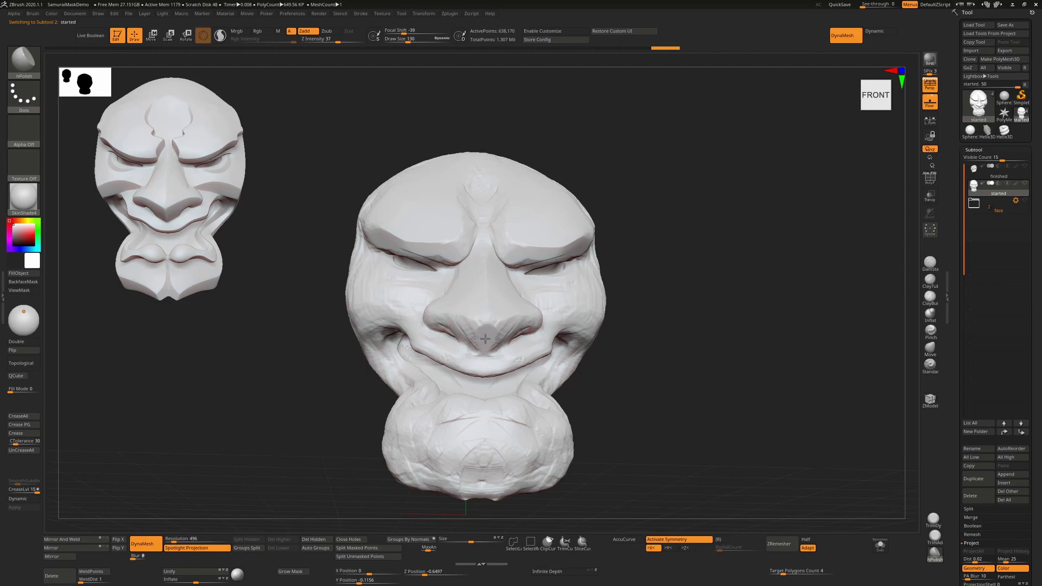
- Undo the stroke on the nose tip, set the draw size to 99 and flatten the two underside planes of the nose
drag(487, 333, 490, 335)
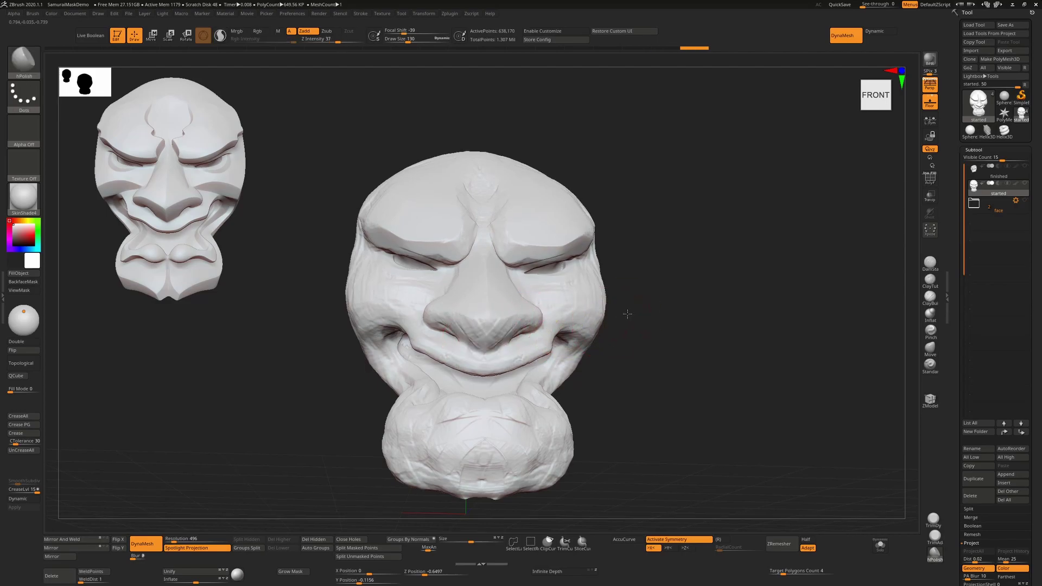
key(ctrl+z)
alt+drag(628, 314, 729, 329)
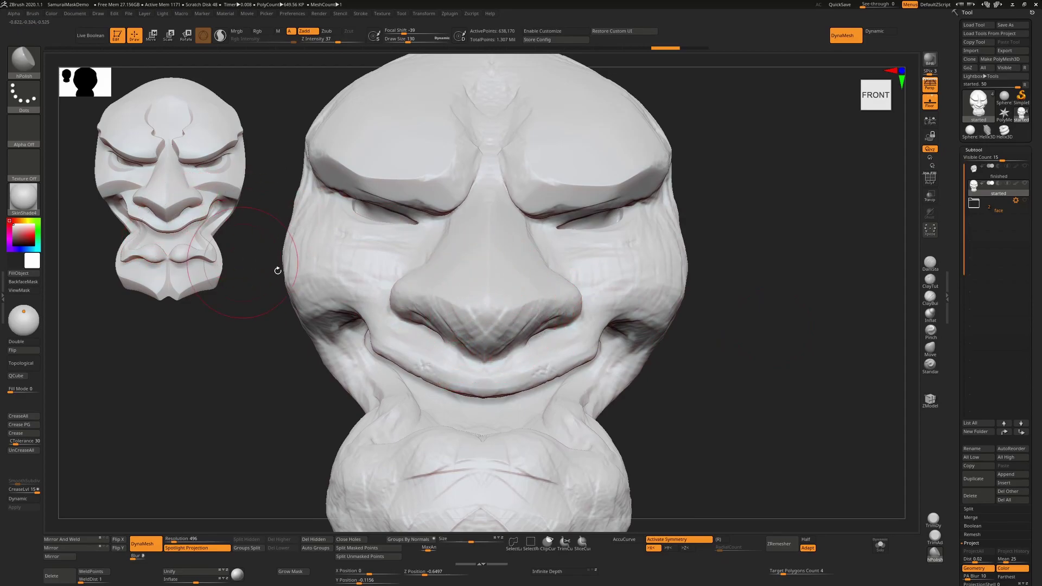
key(s)
click(520, 320)
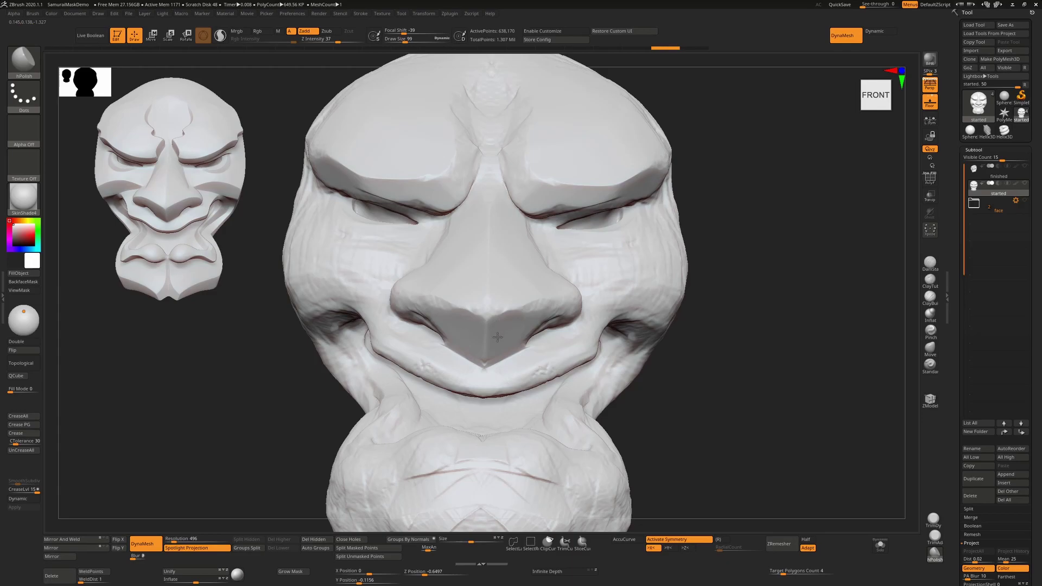
drag(502, 339, 547, 309)
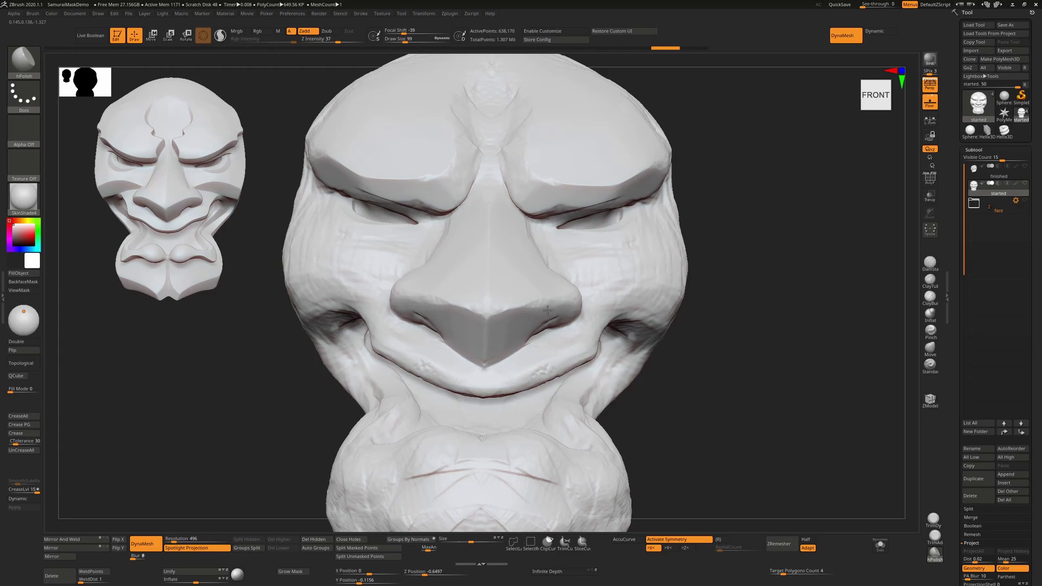
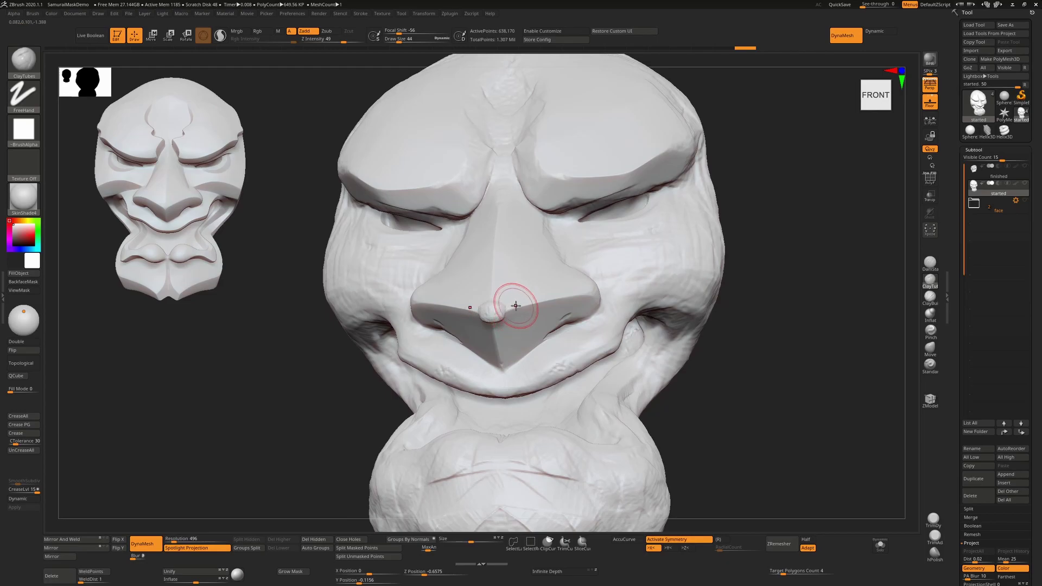
- Switch to hPolish with a draw size of 65 and flatten the clay bump on the nose tip and the nose's side planes
key(b)
key(h)
key(p)
key(bracketright)
key(bracketright)
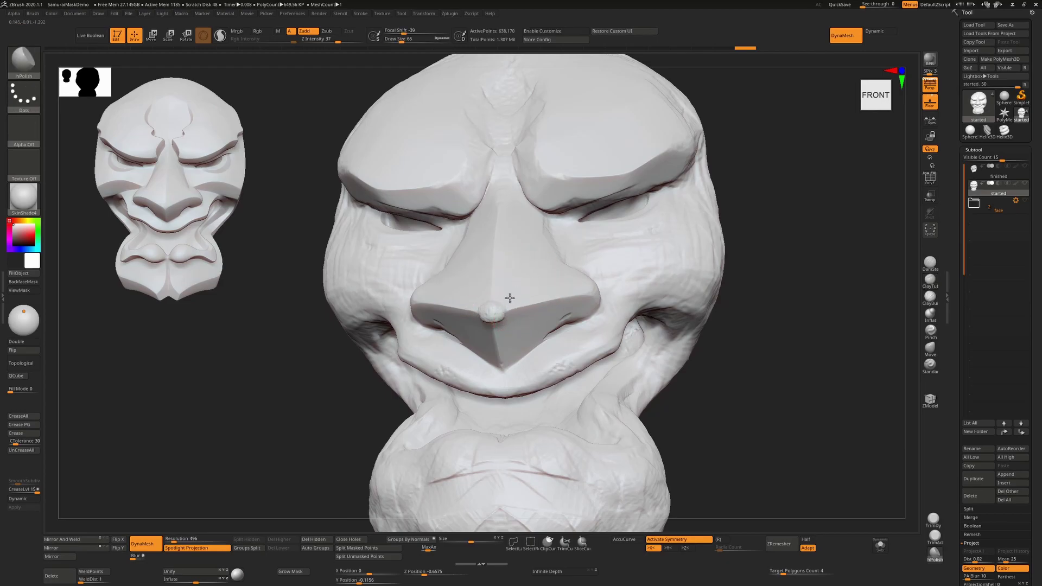
mouse_move(504, 304)
mouse_down()
mouse_move(515, 307)
mouse_move(516, 328)
mouse_move(506, 323)
mouse_move(524, 324)
mouse_move(523, 339)
mouse_up()
mouse_move(793, 300)
mouse_down()
mouse_move(793, 333)
mouse_move(616, 256)
mouse_up()
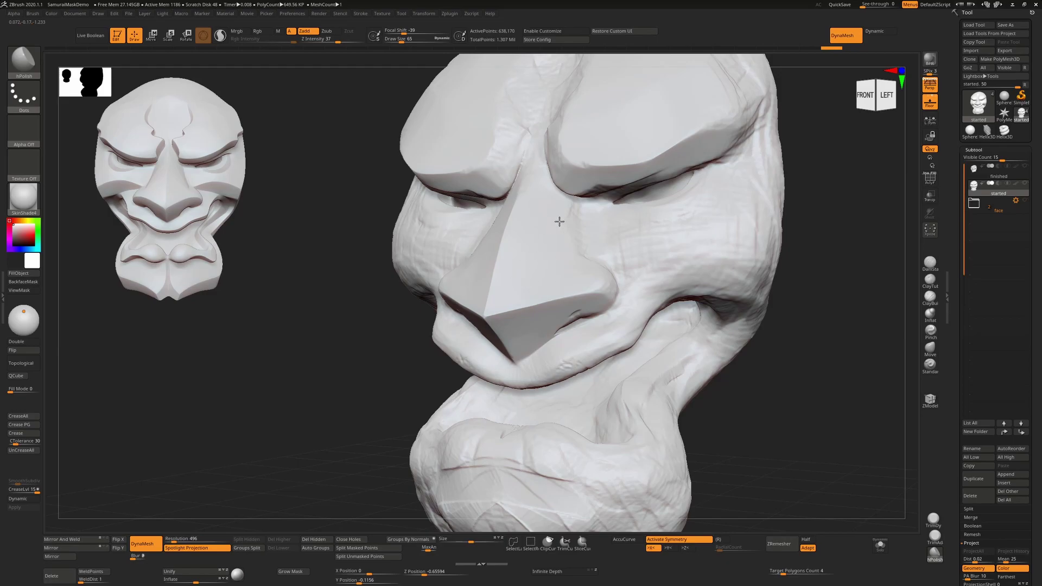
drag(575, 255, 608, 286)
- Flatten the inner ends of the brows beside the nose bridge with hPolish
mouse_move(797, 288)
mouse_down()
mouse_move(832, 282)
mouse_move(828, 272)
mouse_move(802, 311)
mouse_move(801, 296)
mouse_up()
alt+drag(801, 240, 780, 381)
drag(808, 294, 798, 299)
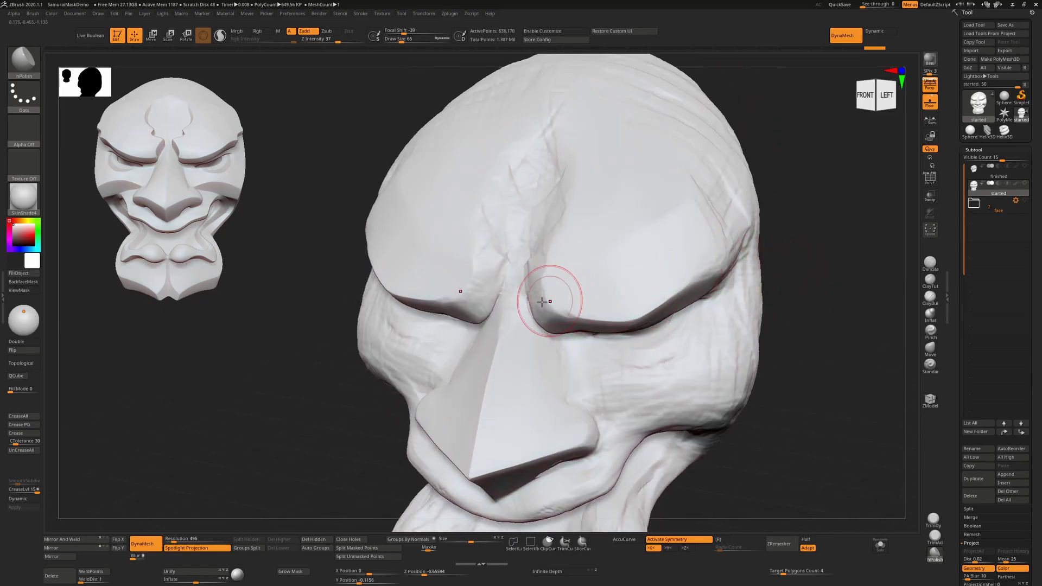
drag(489, 274, 484, 283)
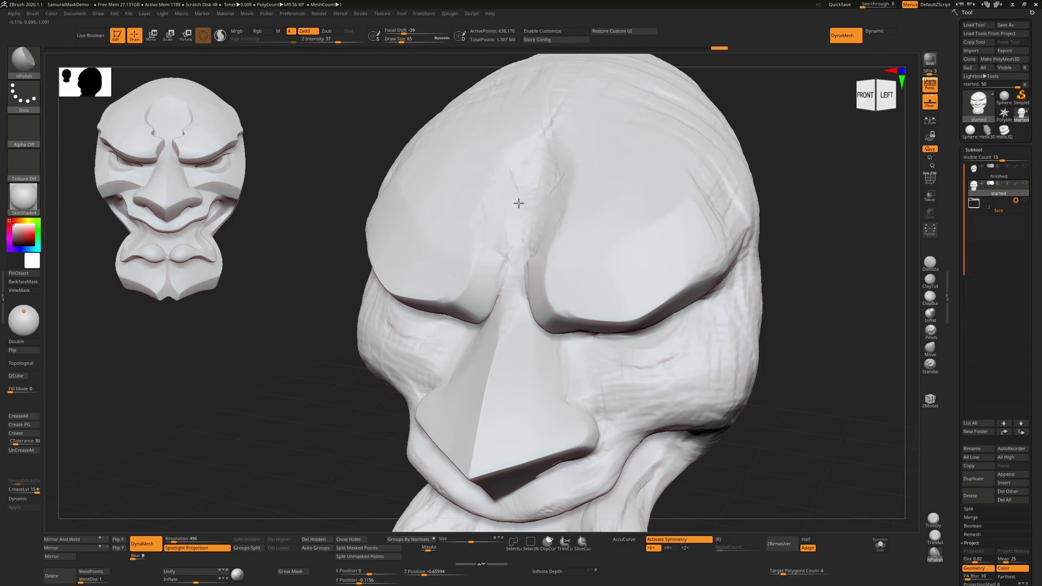
- Reduce the hPolish draw size to 33 and flatten the lower rim of the upper lip
mouse_move(744, 279)
mouse_down()
mouse_move(763, 325)
mouse_move(736, 287)
mouse_up()
mouse_move(702, 328)
mouse_down()
mouse_move(727, 334)
mouse_move(666, 303)
mouse_up()
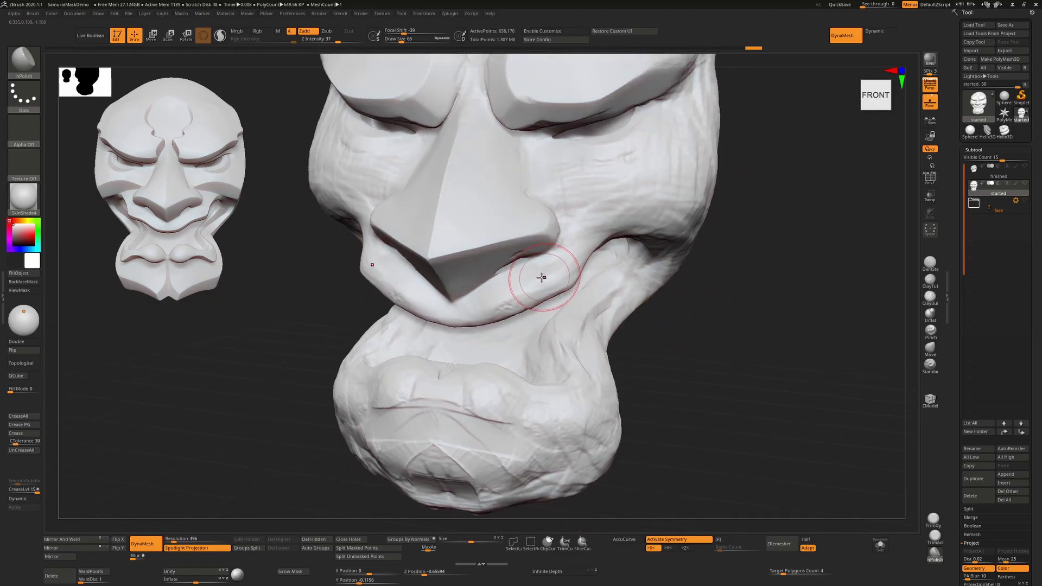
drag(746, 323, 745, 279)
key(s)
drag(473, 203, 471, 202)
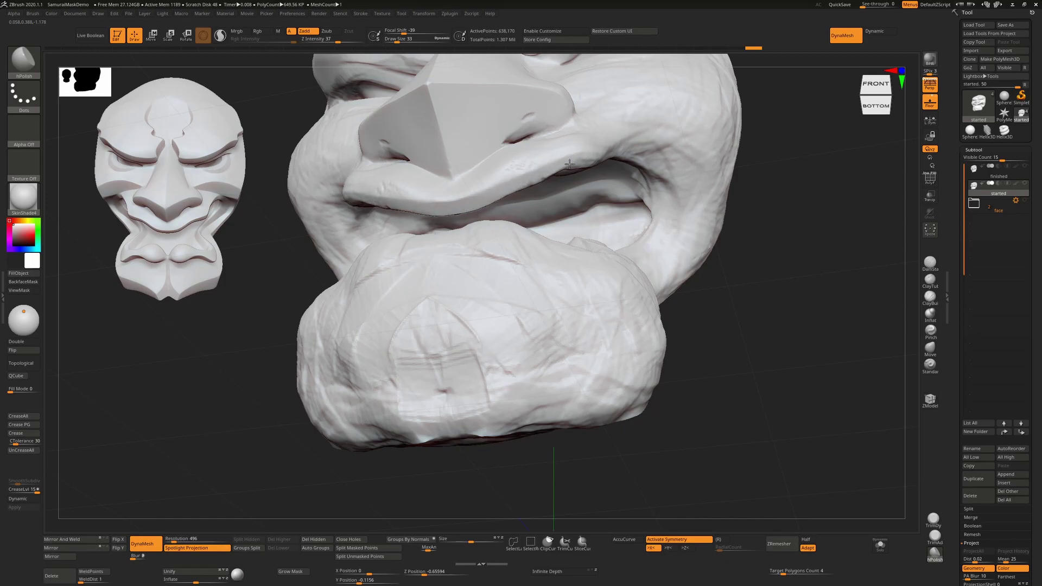
mouse_move(554, 166)
mouse_down()
mouse_move(599, 149)
mouse_move(586, 155)
mouse_up()
- Set the draw size to 36 and flatten the upper lip's lower rim from the mouth corner toward the centre
drag(801, 223, 747, 246)
key(s)
drag(606, 143, 608, 143)
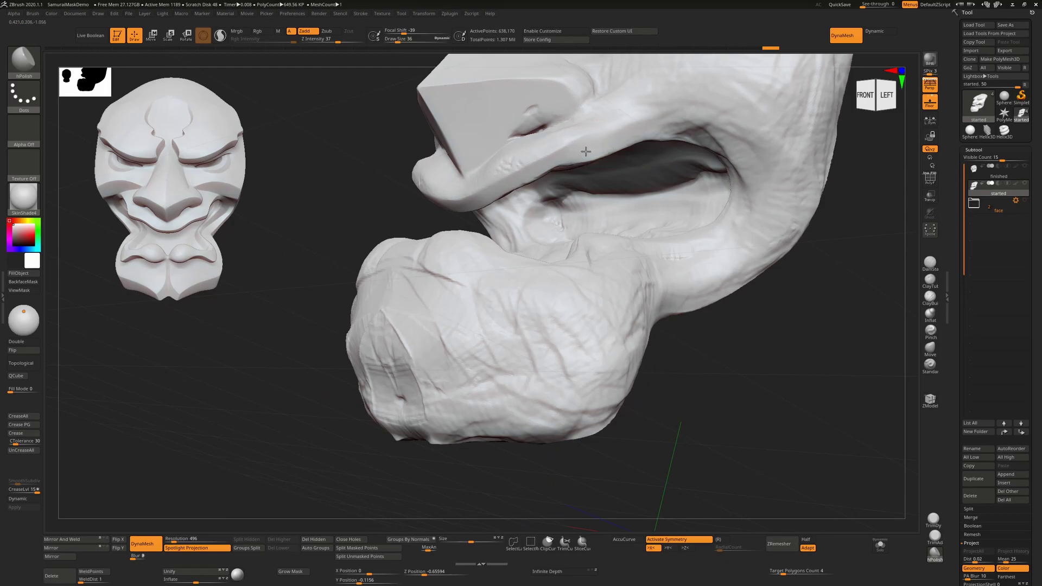
drag(540, 166, 511, 193)
- Flatten the front plane of the upper lip beneath the nose with hPolish
drag(762, 412, 670, 292)
alt+right_drag(514, 143, 611, 289)
mouse_move(603, 269)
mouse_down()
mouse_move(590, 272)
mouse_move(599, 281)
mouse_up()
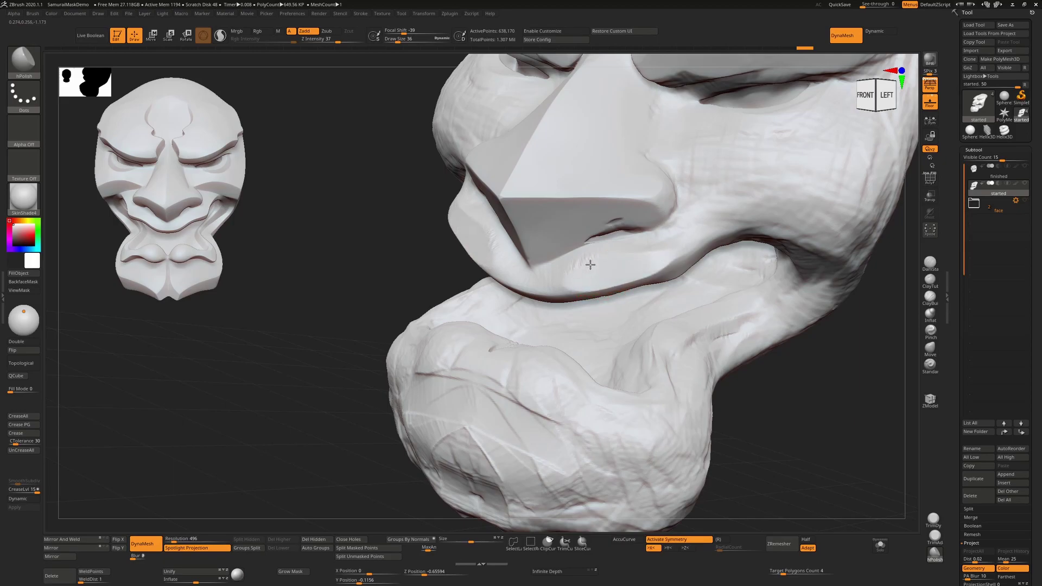
mouse_move(588, 264)
mouse_down()
mouse_move(623, 233)
mouse_move(609, 214)
mouse_move(658, 258)
mouse_move(641, 248)
mouse_up()
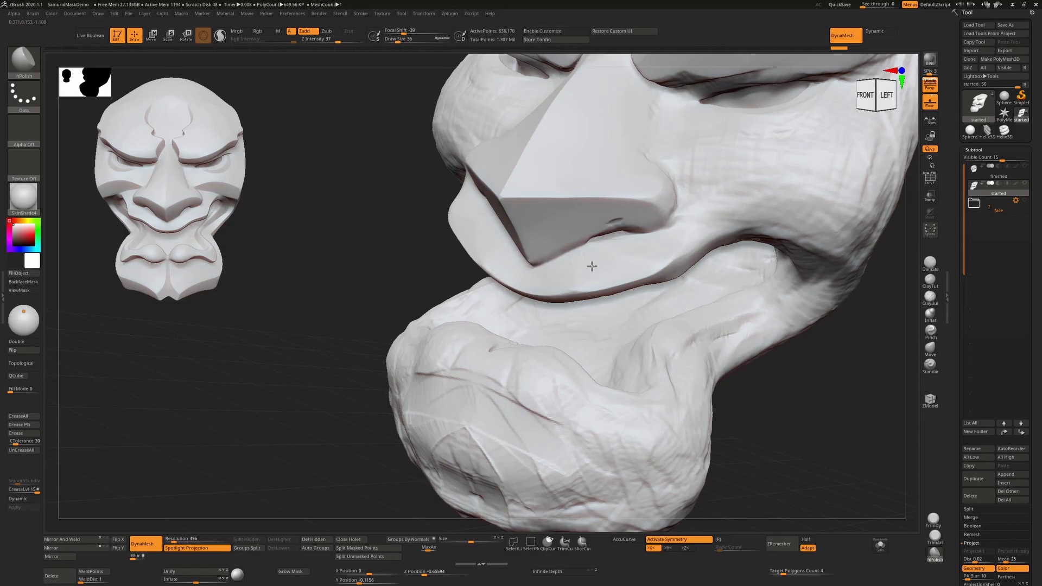
mouse_move(557, 261)
mouse_down()
mouse_move(535, 250)
mouse_move(555, 262)
mouse_move(564, 250)
mouse_up()
- Polish the nose's underside around the tip and over the nostril crease, finishing with a draw size of 44
mouse_move(798, 405)
mouse_down()
mouse_move(832, 432)
mouse_move(744, 356)
mouse_up()
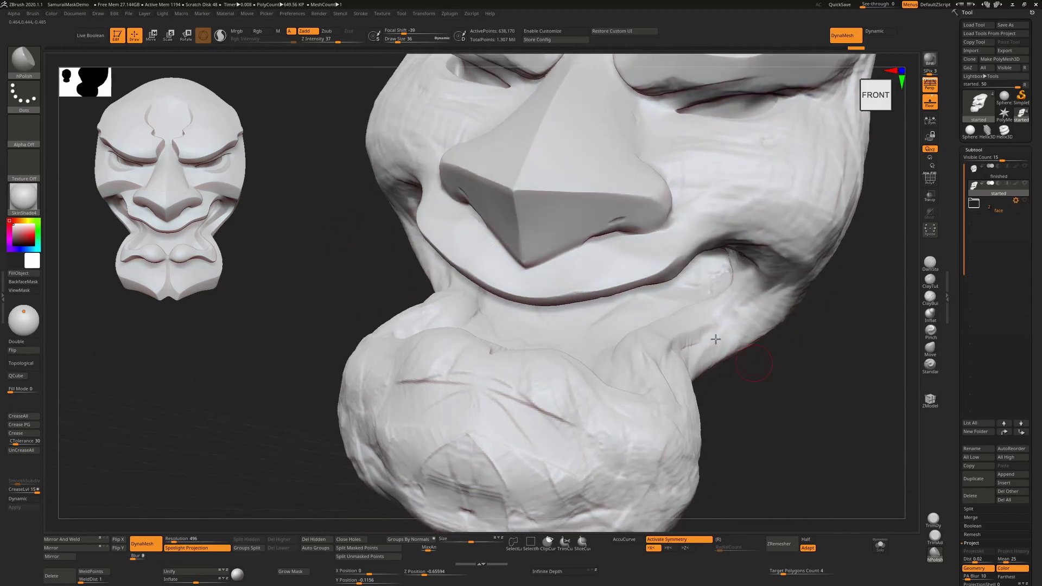
drag(566, 253, 553, 269)
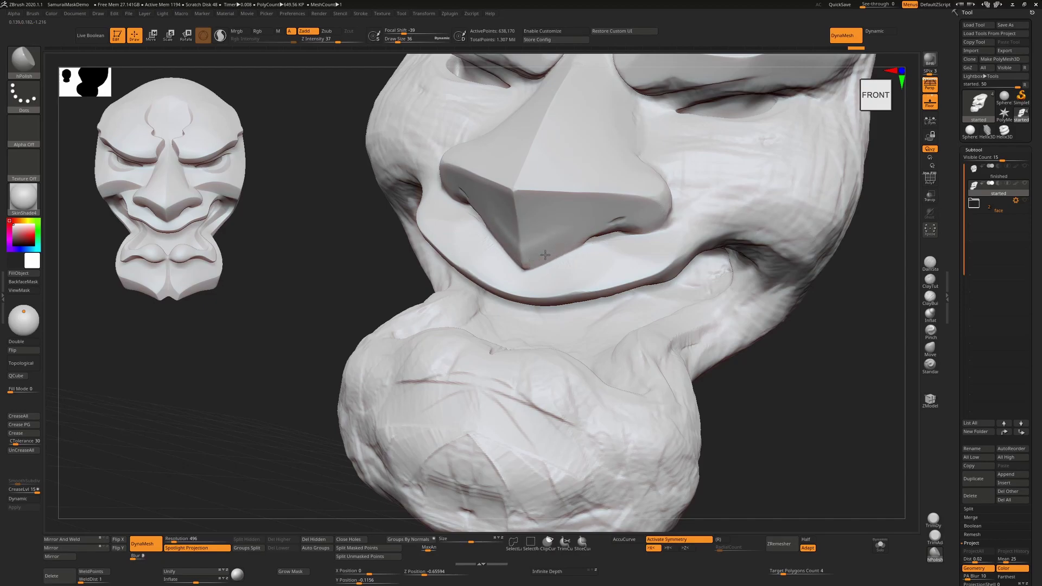
drag(561, 222, 546, 234)
key(])
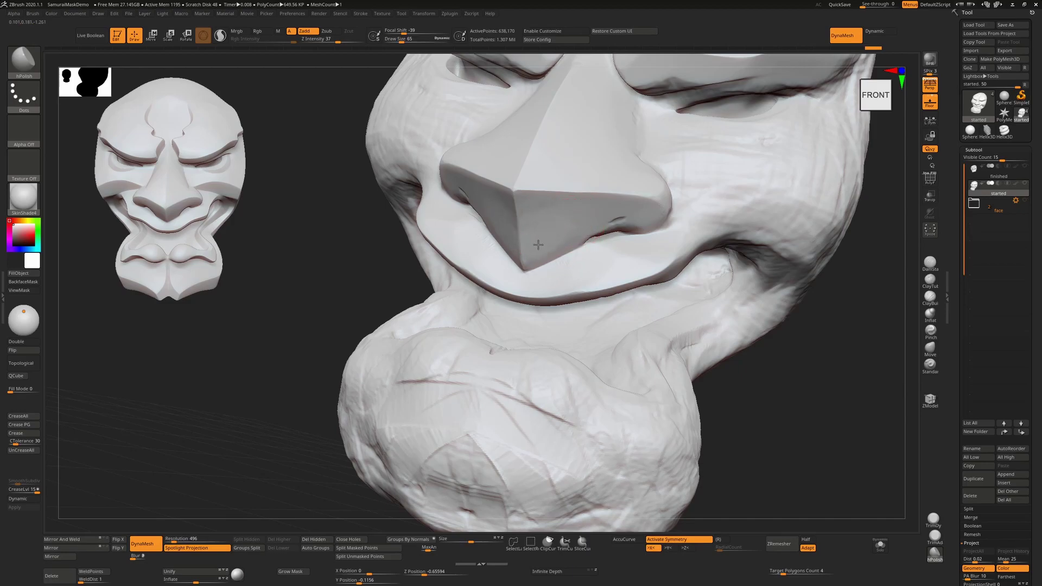
key(bracketleft)
key(bracketleft)
drag(559, 207, 530, 204)
drag(606, 231, 616, 236)
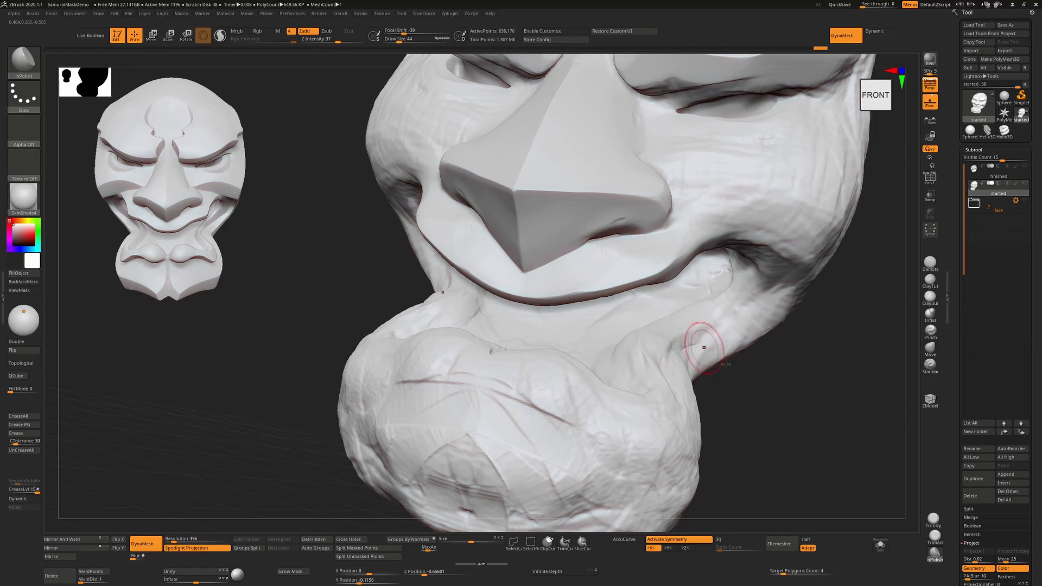
- Smooth the underside of the nostril wing and remesh the sculpt with DynaMesh
drag(770, 401, 730, 336)
mouse_move(626, 228)
shift+mouse_down()
mouse_move(597, 230)
mouse_move(622, 233)
mouse_move(598, 239)
mouse_move(603, 222)
mouse_move(578, 223)
shift+mouse_up()
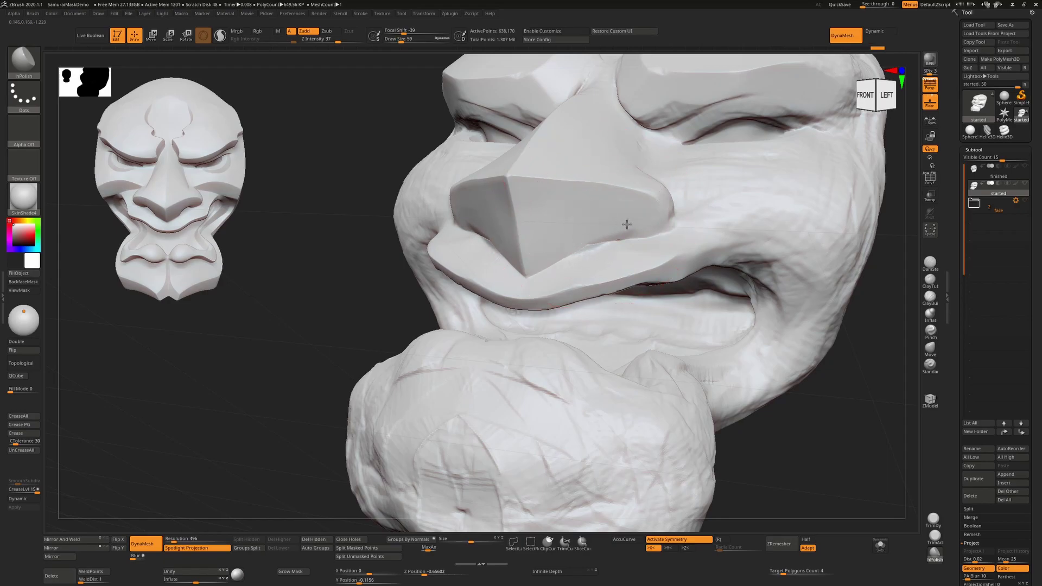
key(ctrl)
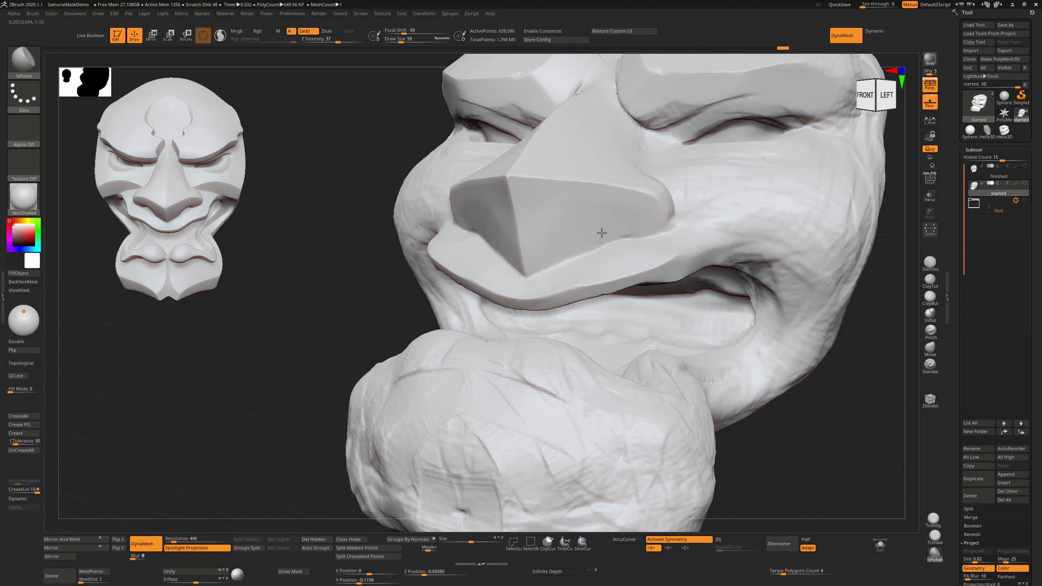
- Flatten the nose's underside out to the nostril wing with hPolish, enlarging the draw size to 87
drag(601, 239, 651, 216)
drag(654, 205, 581, 222)
key(s)
mouse_move(559, 221)
mouse_down()
mouse_move(533, 227)
mouse_move(577, 220)
mouse_up()
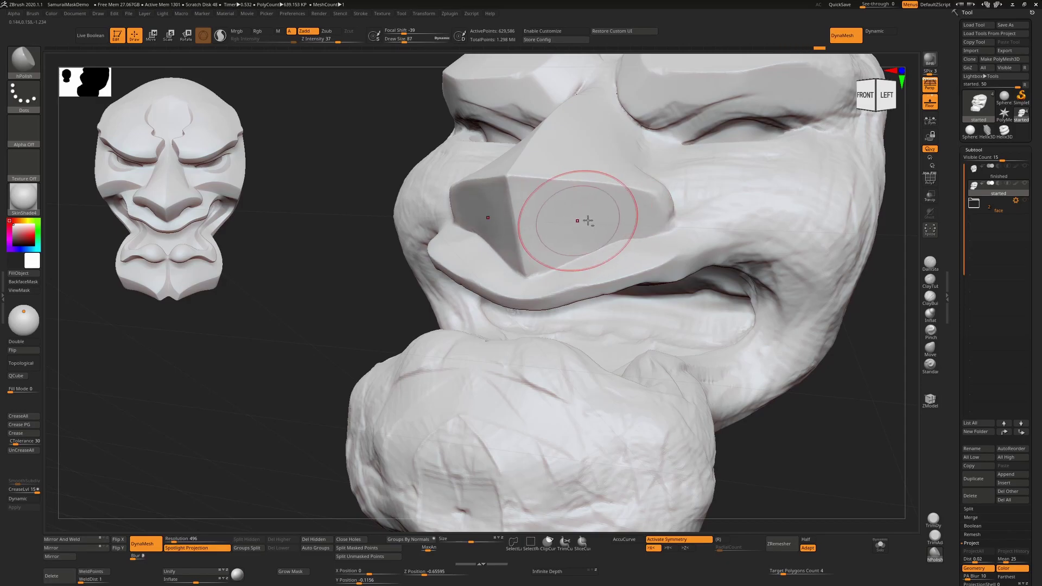
- Reduce the draw size to 46 and polish the lower border of the nose's underside against the upper lip
mouse_move(816, 448)
mouse_down()
mouse_move(841, 495)
mouse_move(830, 478)
mouse_up()
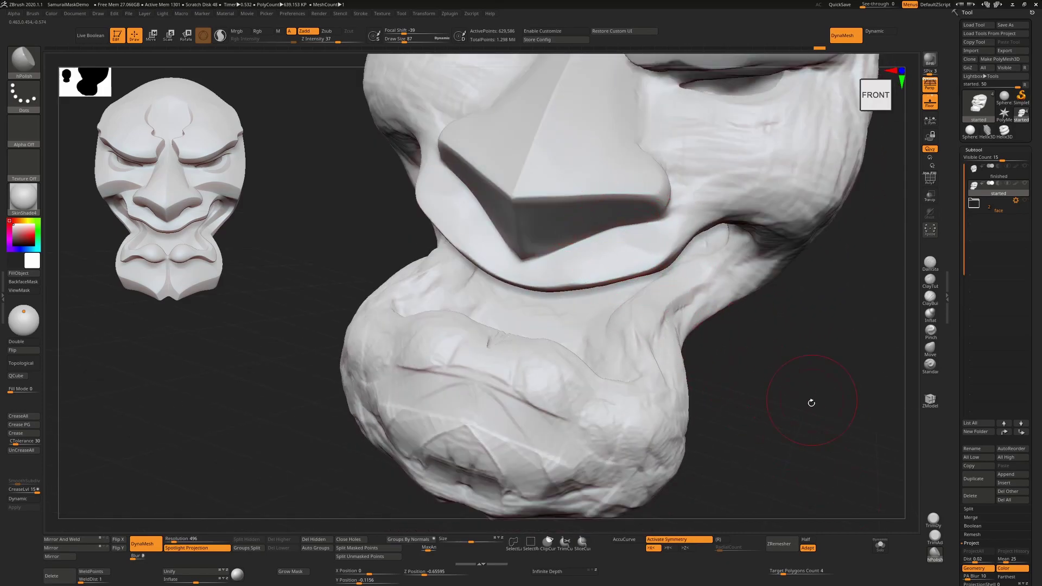
drag(811, 400, 756, 364)
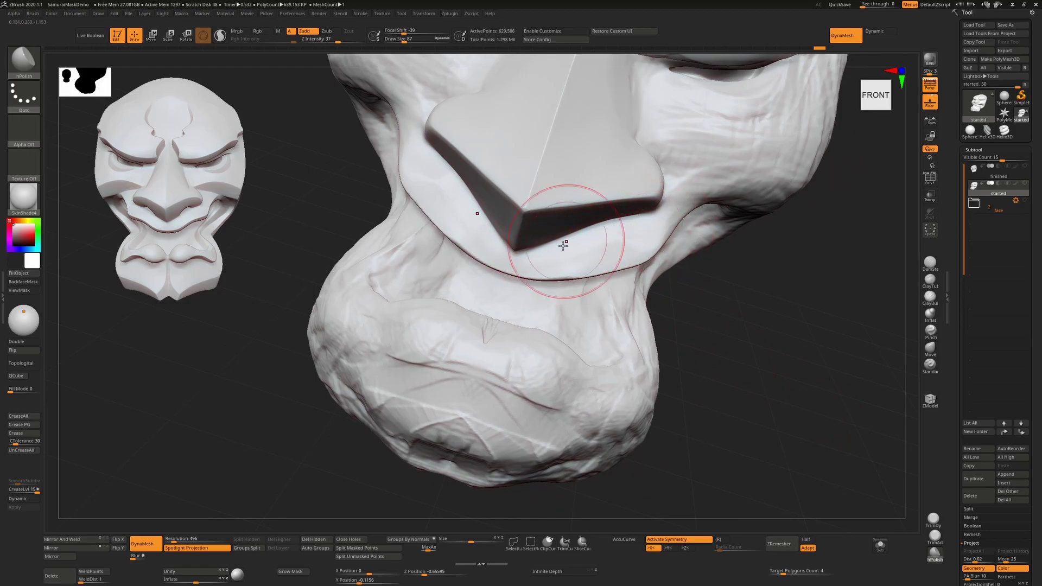
drag(771, 327, 776, 253)
key(bracketleft)
drag(611, 235, 580, 246)
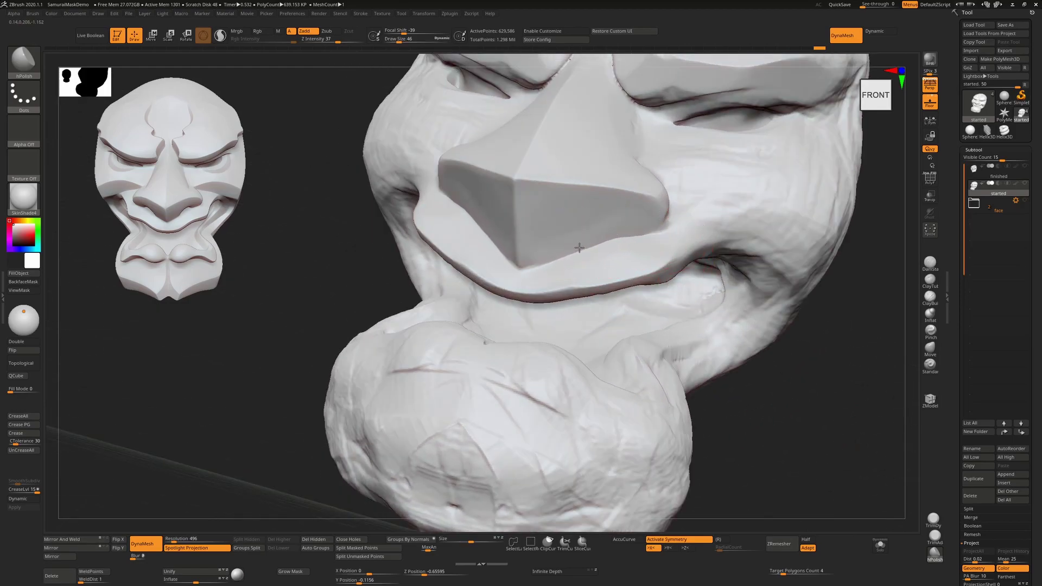
mouse_move(634, 235)
mouse_down()
mouse_move(643, 231)
mouse_move(539, 247)
mouse_move(635, 232)
mouse_up()
- Set the draw size to 87 and even out the whole underside plane of the nose with hPolish
drag(802, 389, 793, 450)
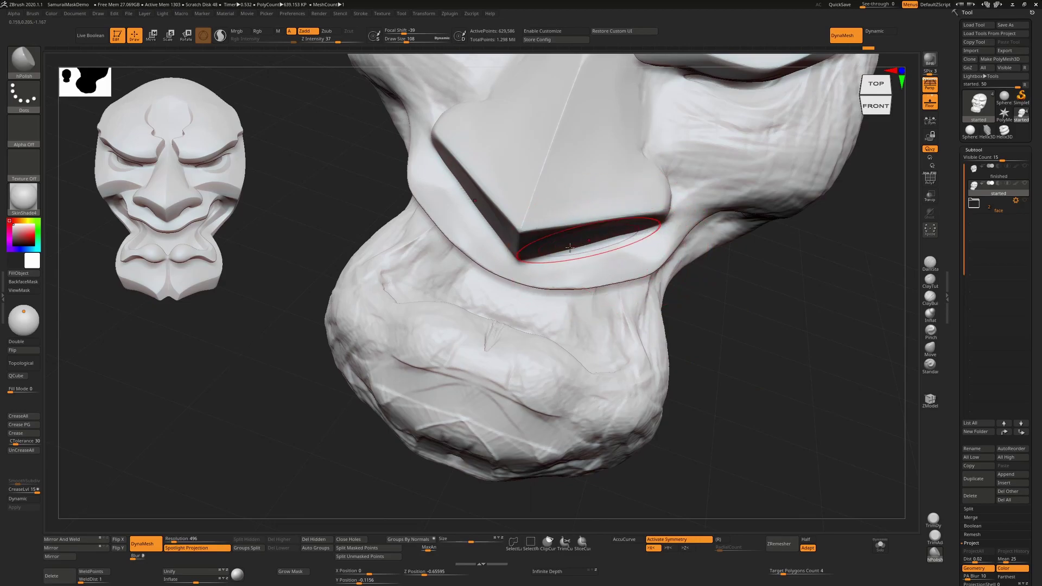
drag(753, 323, 749, 274)
key(s)
drag(604, 226, 615, 209)
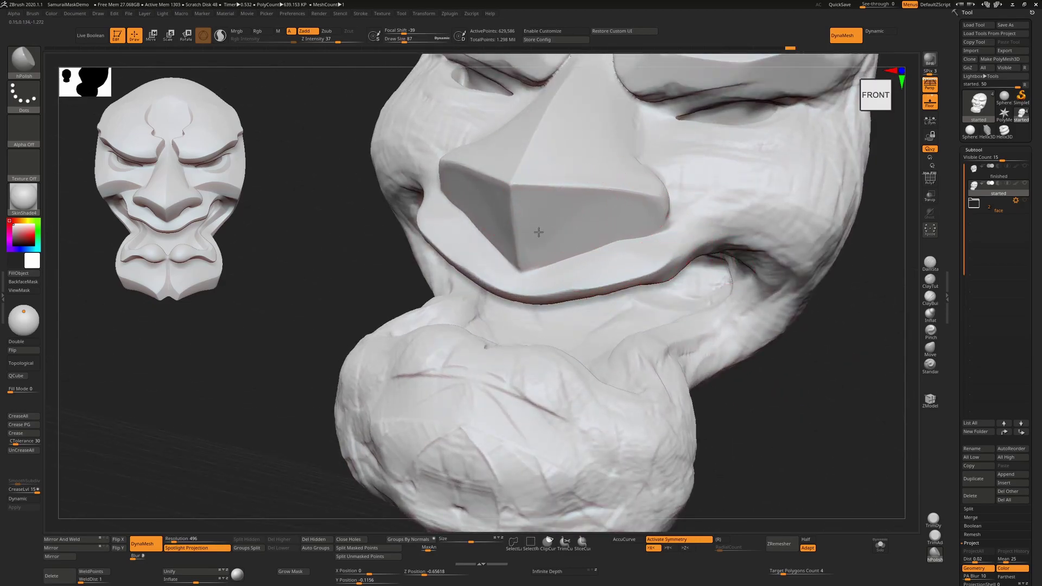
drag(564, 236, 615, 230)
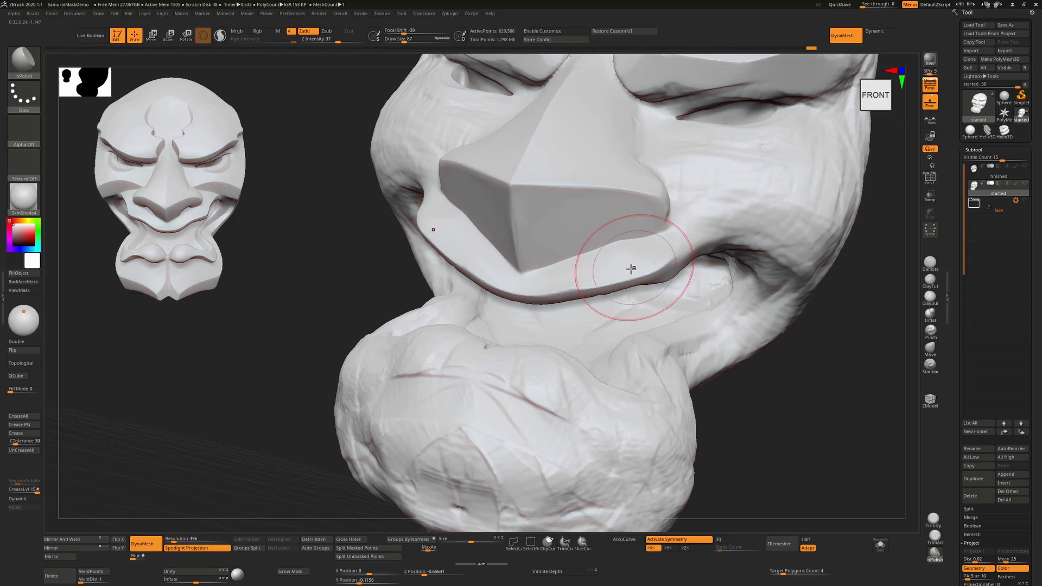
- Reduce the draw size to 52 and sharpen the junction between the nose's underside and the upper lip by flattening both planes
drag(803, 415, 816, 442)
key(s)
drag(624, 250, 607, 263)
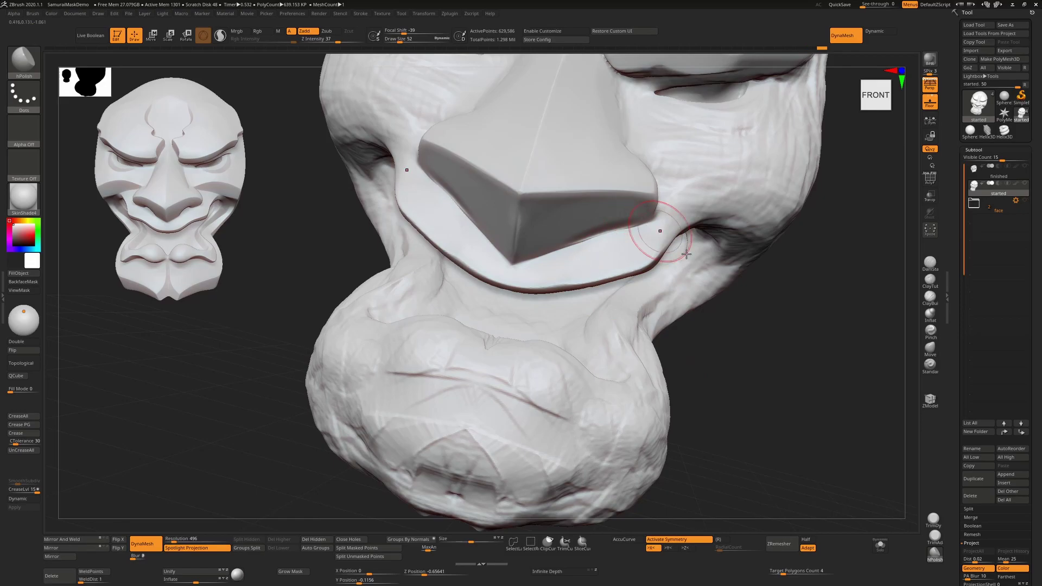
drag(770, 423, 768, 369)
drag(599, 229, 562, 242)
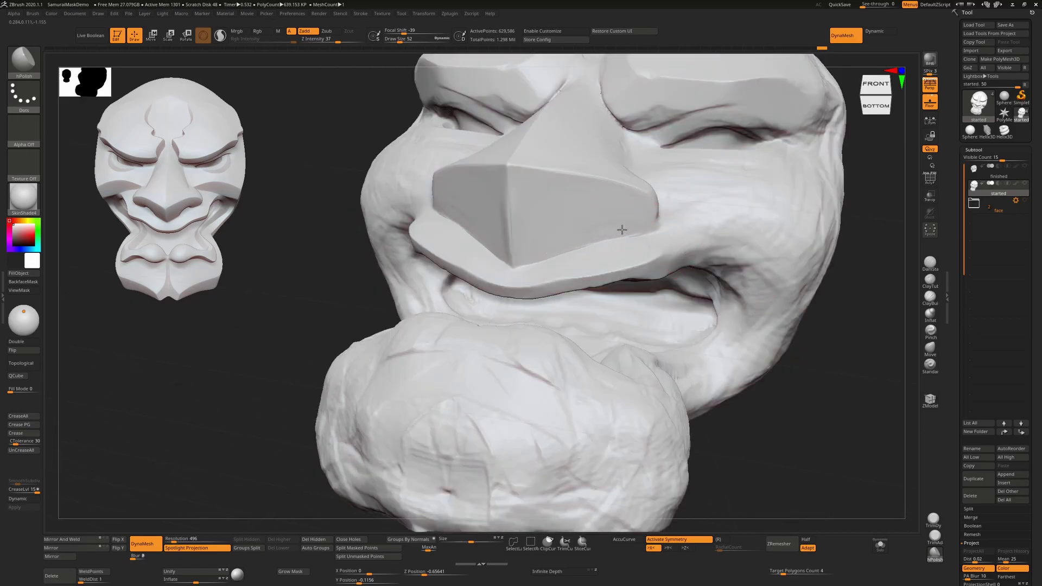
drag(628, 227, 626, 234)
drag(773, 380, 760, 434)
drag(640, 244, 631, 250)
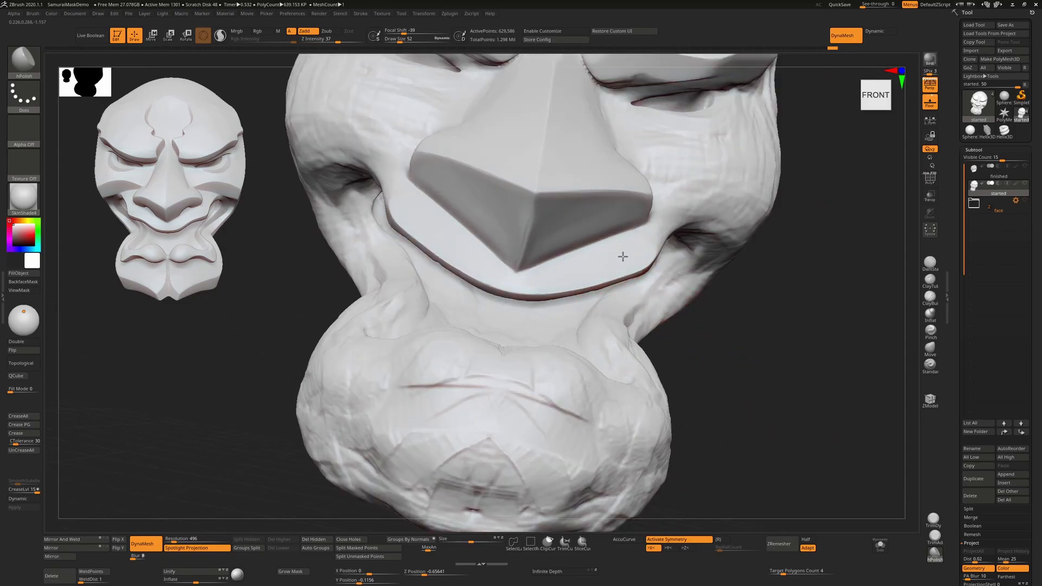
- Enlarge the hPolish brush and flatten the planes above and below the nose's lower front edge
right_drag(622, 255, 604, 209)
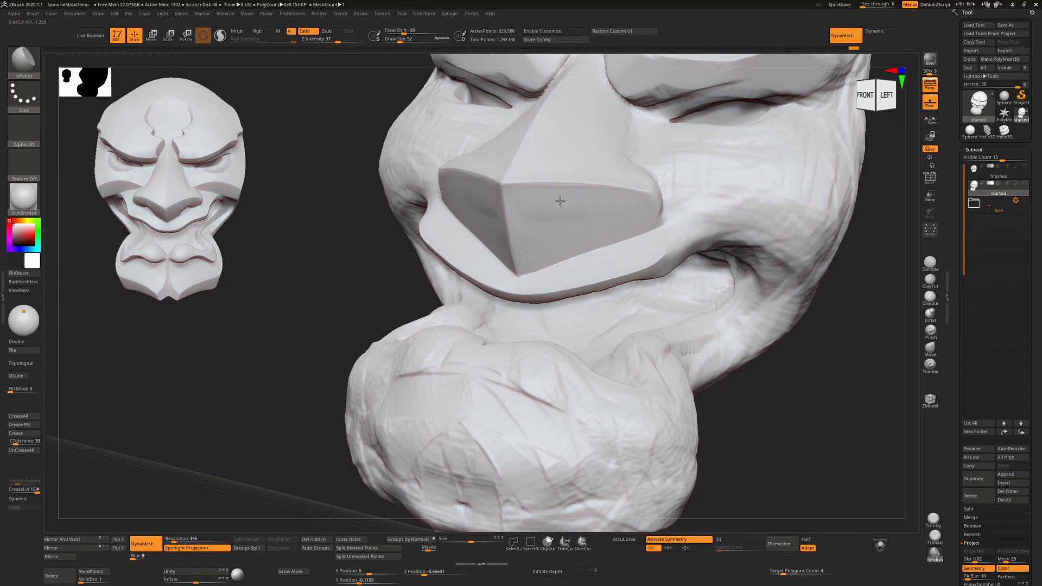
drag(532, 239, 555, 250)
key(])
drag(542, 168, 587, 161)
drag(560, 165, 592, 158)
mouse_move(532, 176)
mouse_down()
mouse_move(574, 167)
mouse_move(557, 170)
mouse_up()
mouse_move(543, 214)
mouse_down()
mouse_move(590, 209)
mouse_move(586, 217)
mouse_up()
- Flatten the fold running from the mouth corner down to the chin with hPolish, reducing the draw size to 38
mouse_move(784, 375)
mouse_down()
mouse_move(797, 443)
mouse_move(749, 360)
mouse_move(742, 266)
mouse_up()
mouse_move(765, 304)
mouse_down()
mouse_move(730, 316)
mouse_move(725, 293)
mouse_move(711, 304)
mouse_up()
mouse_move(720, 265)
alt+mouse_down()
mouse_move(596, 308)
mouse_move(594, 299)
alt+mouse_up()
key(s)
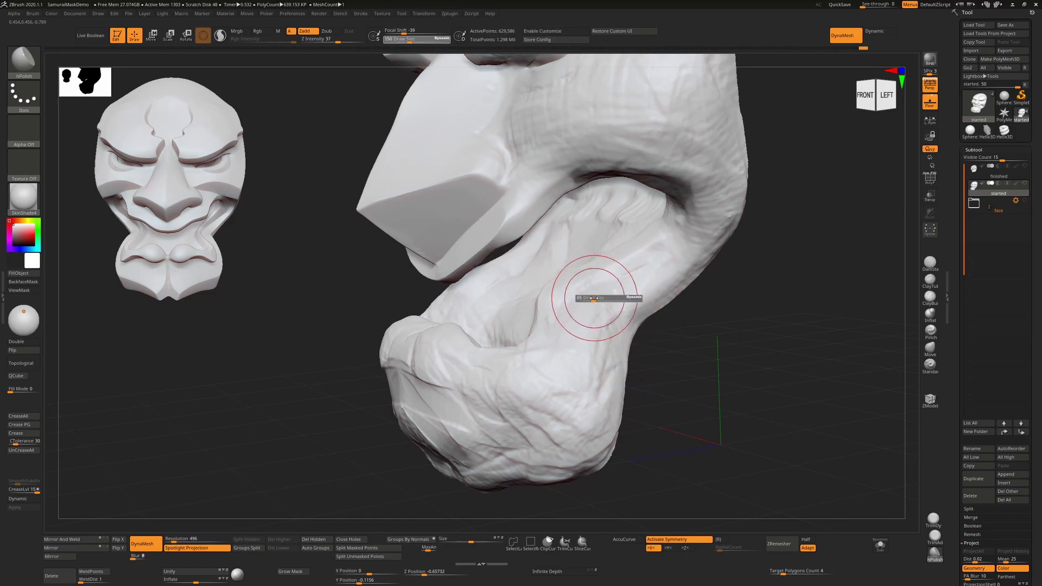
drag(702, 298, 710, 311)
key(s)
drag(633, 244, 598, 246)
key(s)
drag(533, 314, 547, 290)
drag(545, 298, 547, 279)
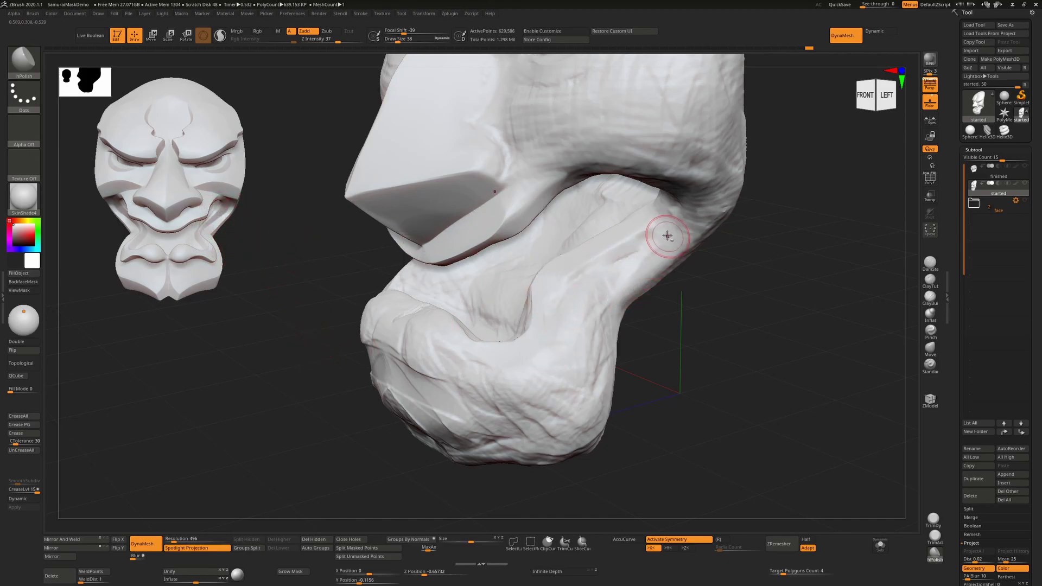
- Carve a groove along the outer side of the fold from the mouth corner to the chin with DamStandard at draw size 24
key(b)
key(d)
key(s)
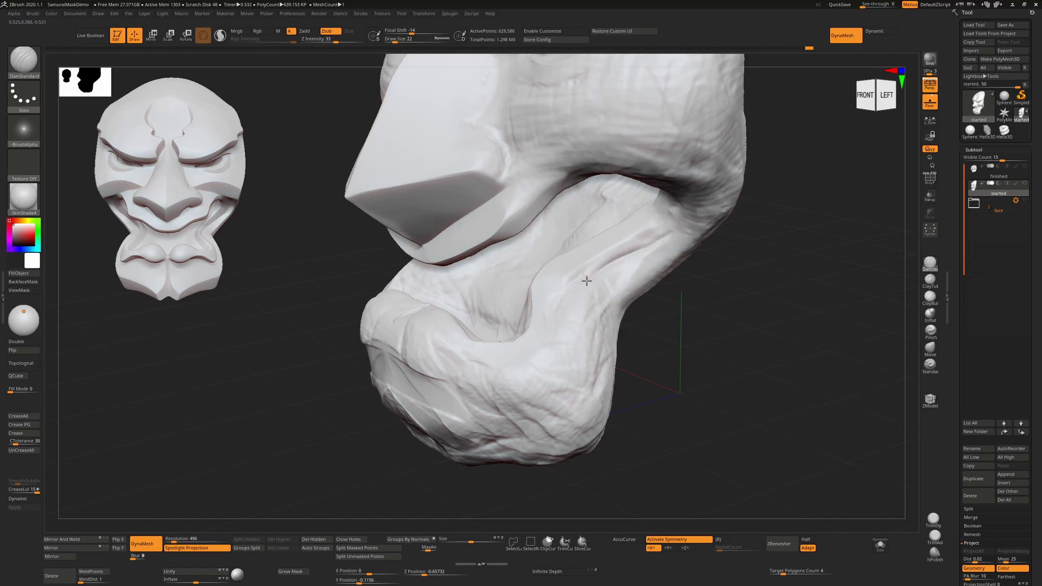
drag(575, 298, 573, 313)
drag(602, 269, 572, 313)
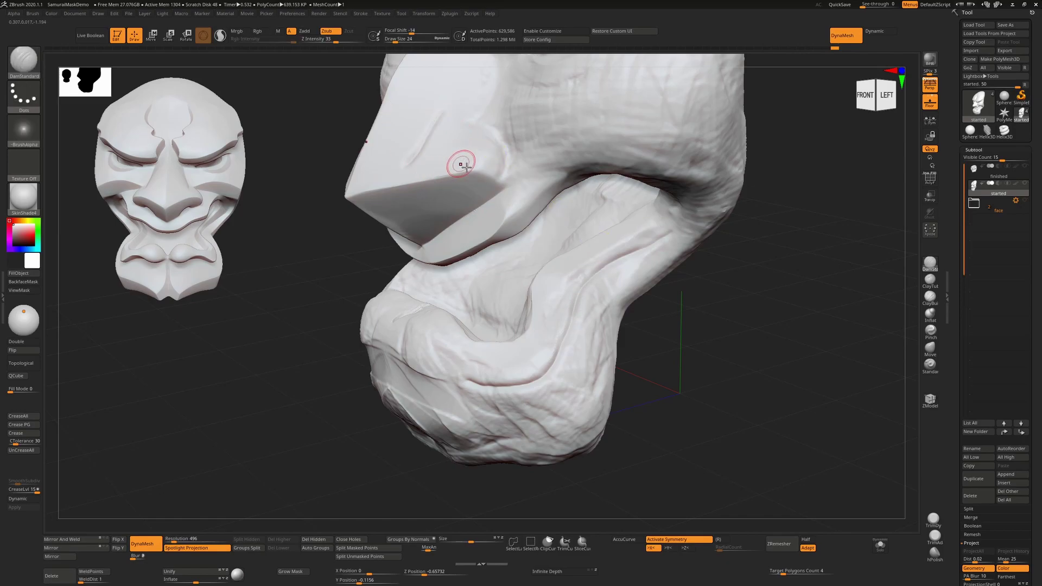
drag(295, 447, 297, 461)
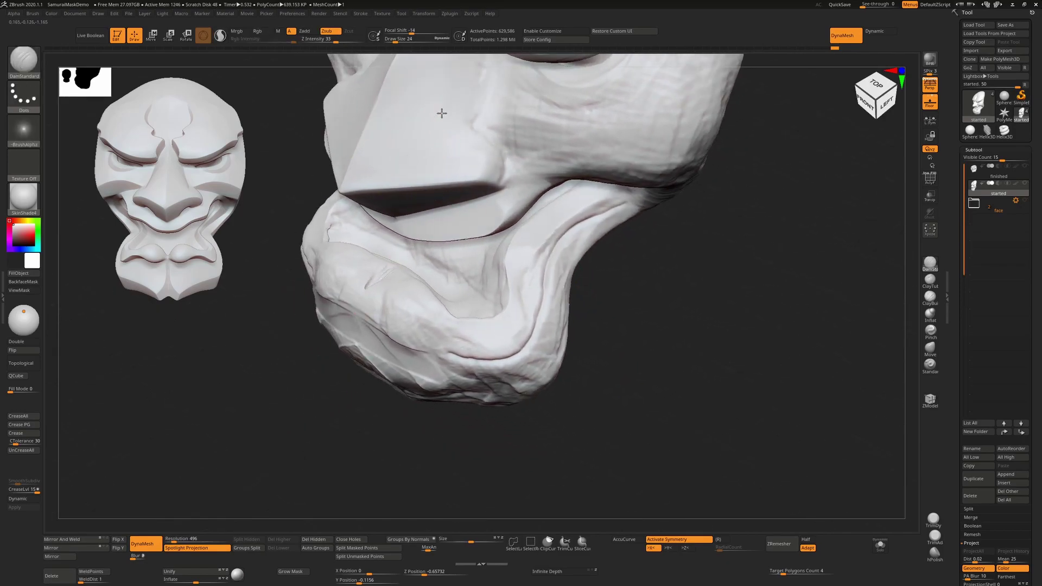
mouse_move(743, 286)
mouse_down()
mouse_move(689, 286)
mouse_move(729, 287)
mouse_up()
drag(733, 249, 657, 204)
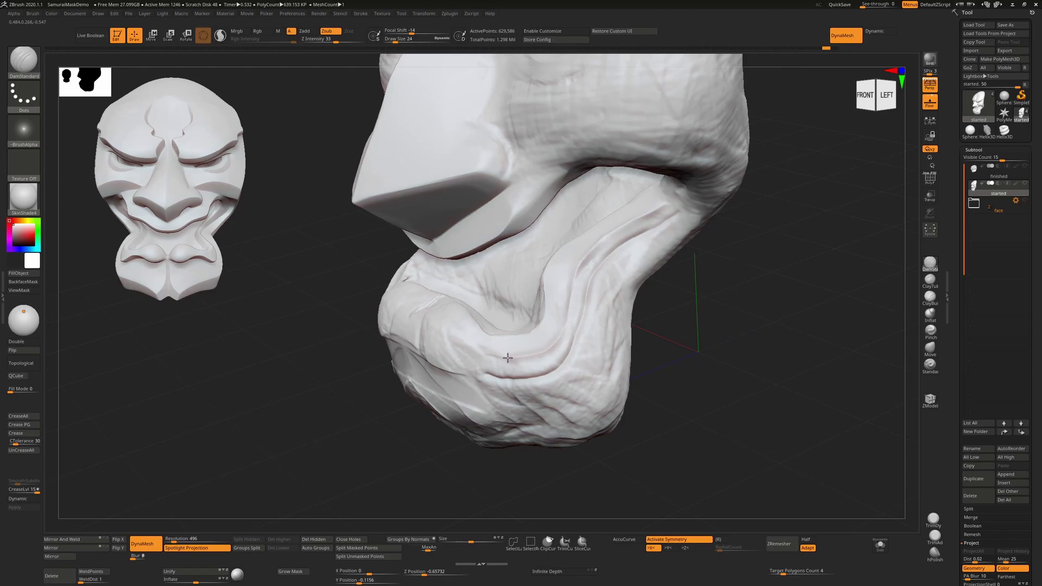
drag(767, 307, 752, 313)
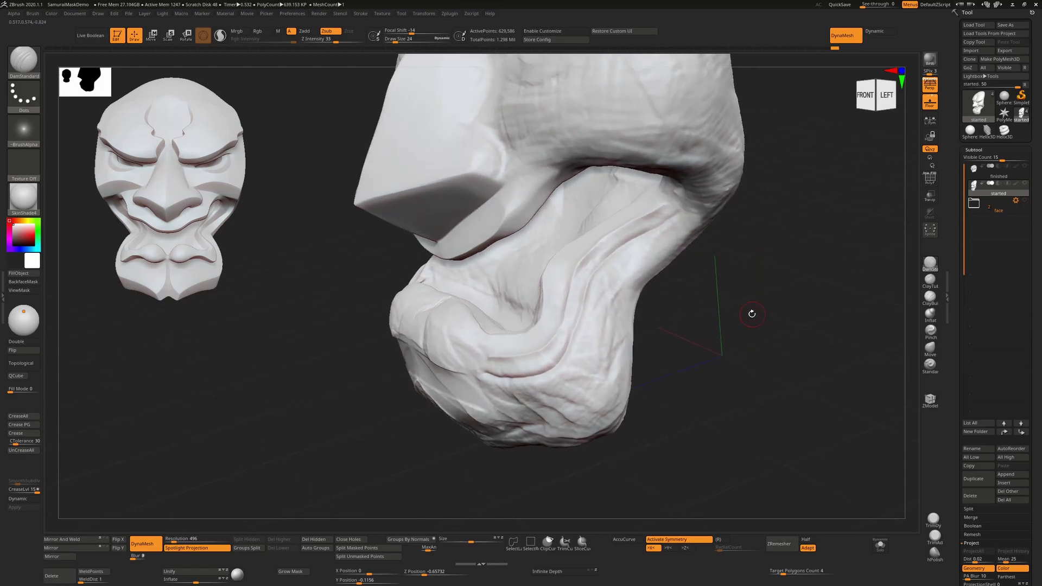
- Switch to hPolish, enlarge the draw size to 62 and flatten the upper stretch of the fold near the mouth corner
key(b)
key(h)
key(p)
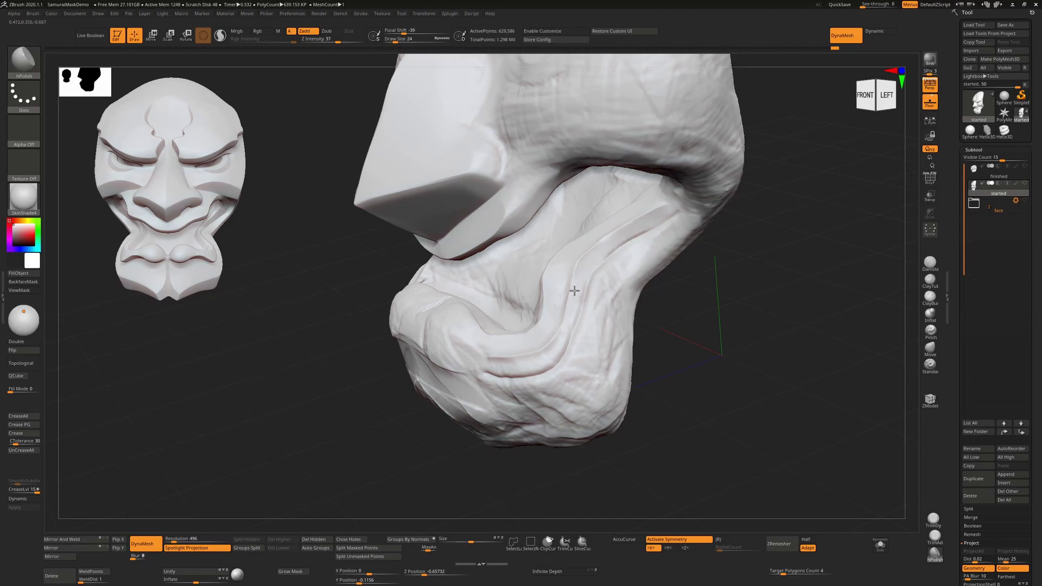
drag(583, 271, 660, 225)
key(bracketright)
key(bracketright)
key(bracketright)
key(bracketright)
drag(609, 232, 587, 242)
mouse_move(650, 202)
mouse_down()
mouse_move(582, 251)
mouse_move(601, 238)
mouse_up()
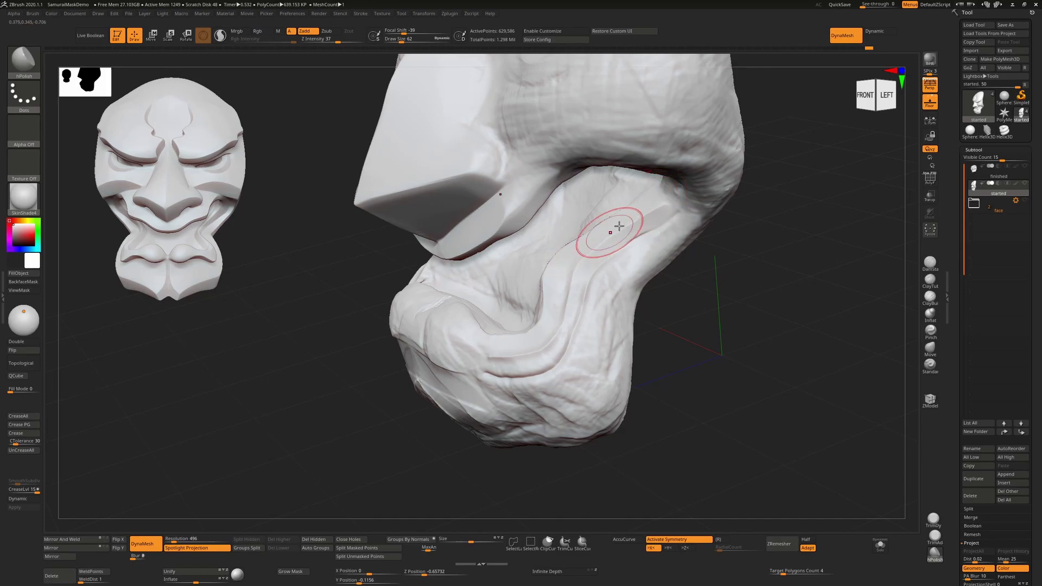
- Reduce the draw size to 38 and flatten the fold's band where it bends beside the mouth
key(s)
drag(562, 299, 561, 281)
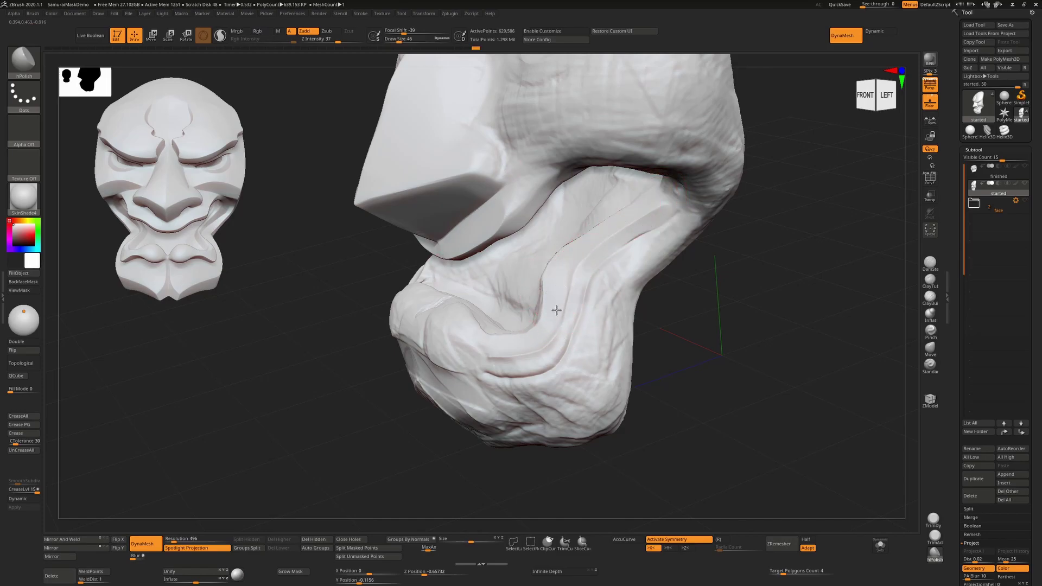
key(bracketleft)
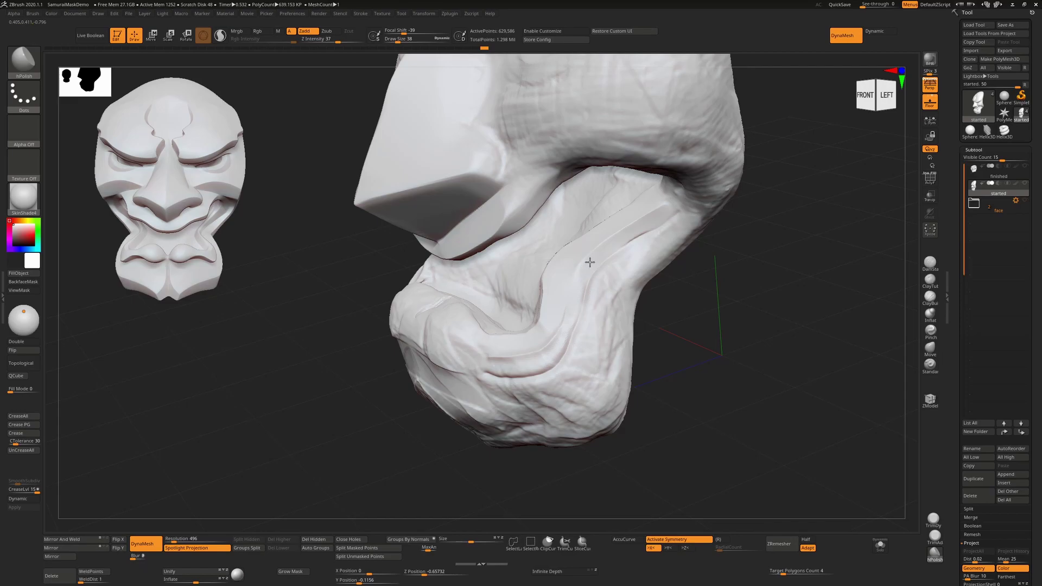
drag(755, 296, 588, 295)
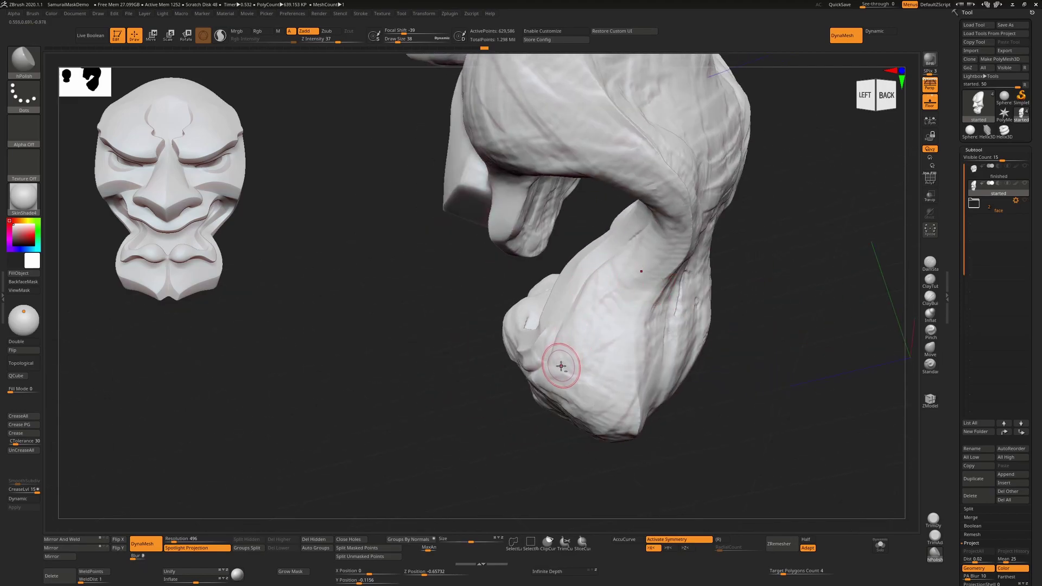
- Build up the fold's bend with ClayTubes and recut its contour lines with DamStandard, both at draw size 27
key(b)
key(c)
key(t)
drag(531, 445, 570, 275)
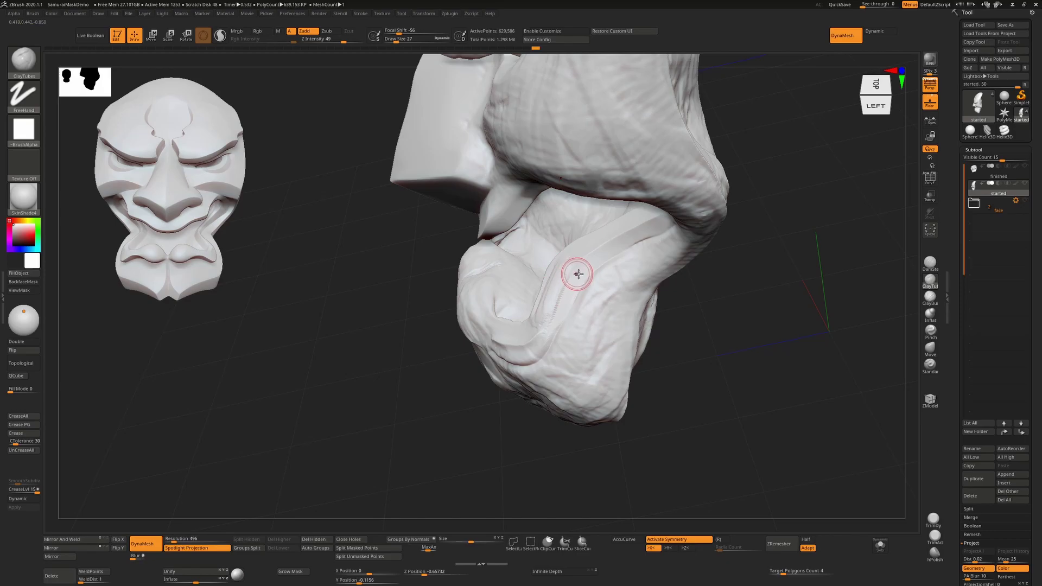
key(b)
key(d)
key(s)
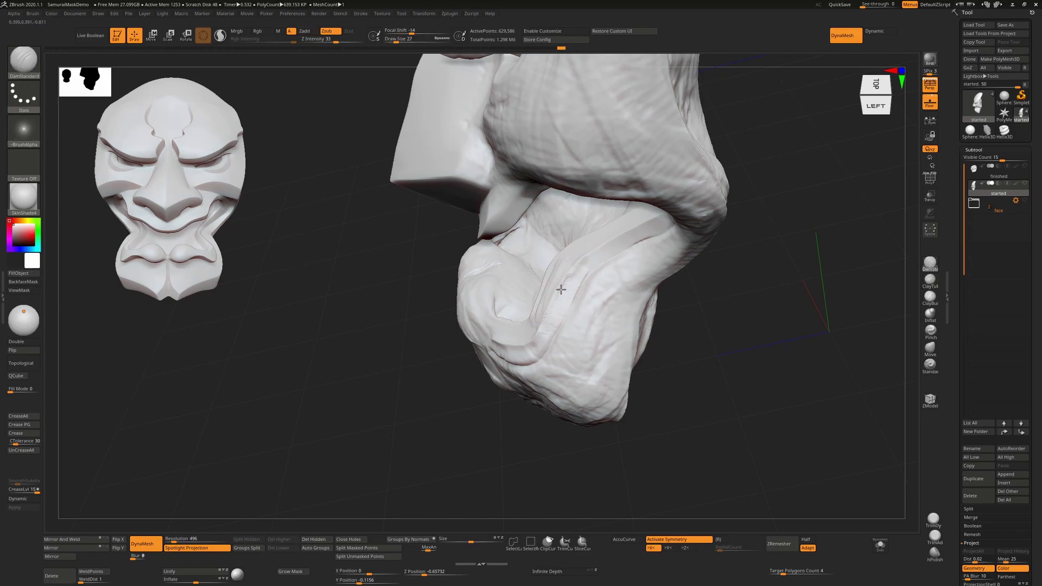
mouse_move(511, 441)
mouse_down()
mouse_move(539, 456)
mouse_move(524, 457)
mouse_up()
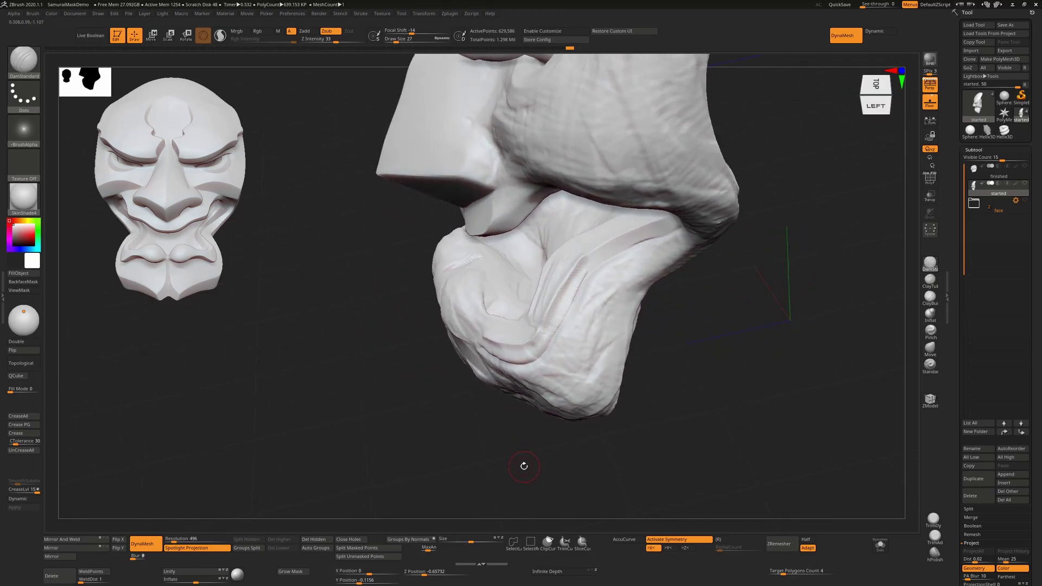
- Flatten the recut bend of the fold with hPolish into a clean plane with a crisp inner edge
key(b)
key(h)
key(p)
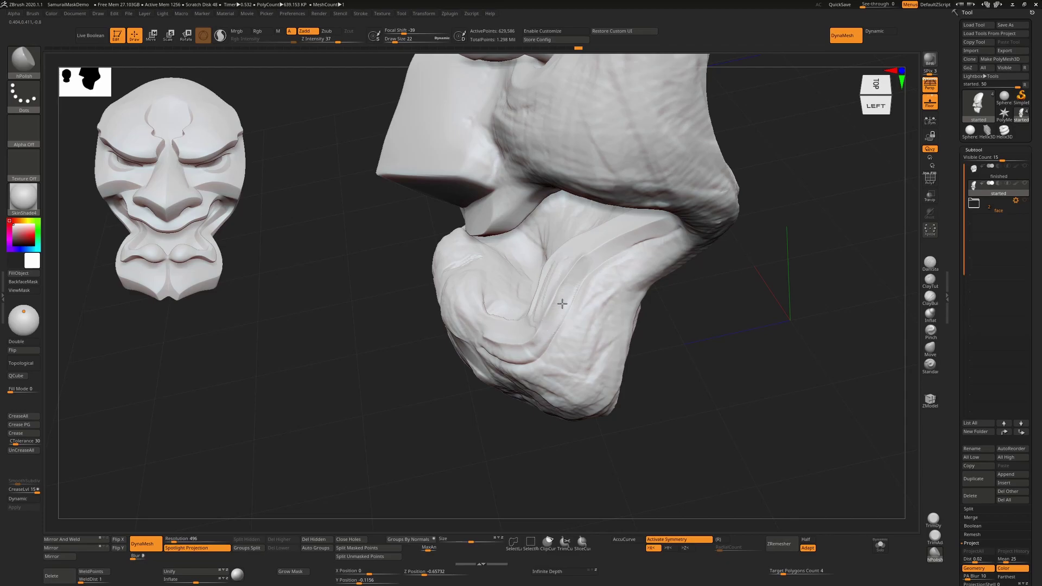
key(])
key(])
drag(559, 267, 547, 289)
drag(543, 297, 541, 301)
key([)
key([)
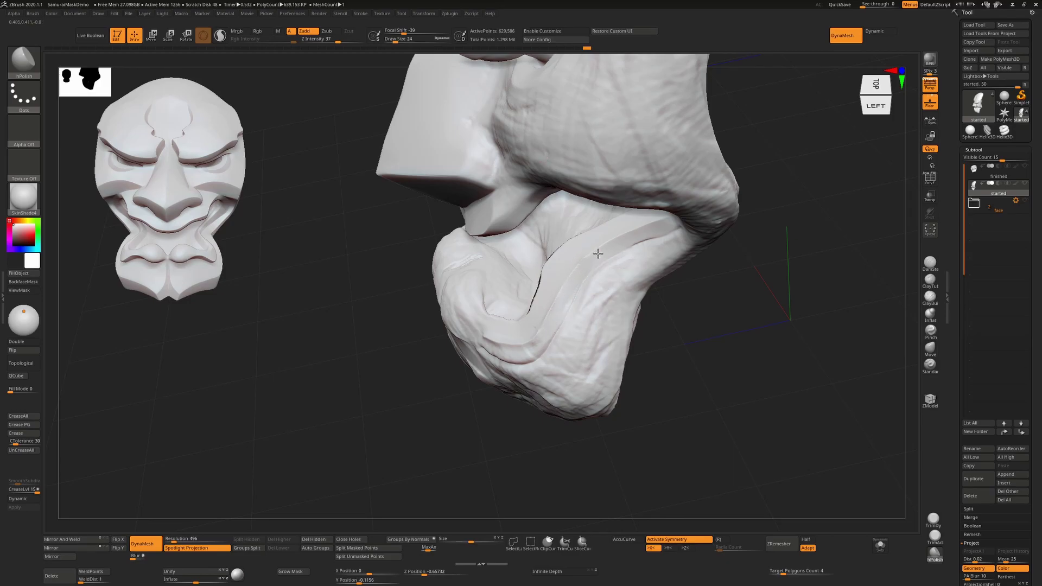
- Smooth the fold's lower bend with the brush at draw size 52, and refine the band's end on the chin with a smaller brush
key(bracketright)
key(bracketright)
key(bracketright)
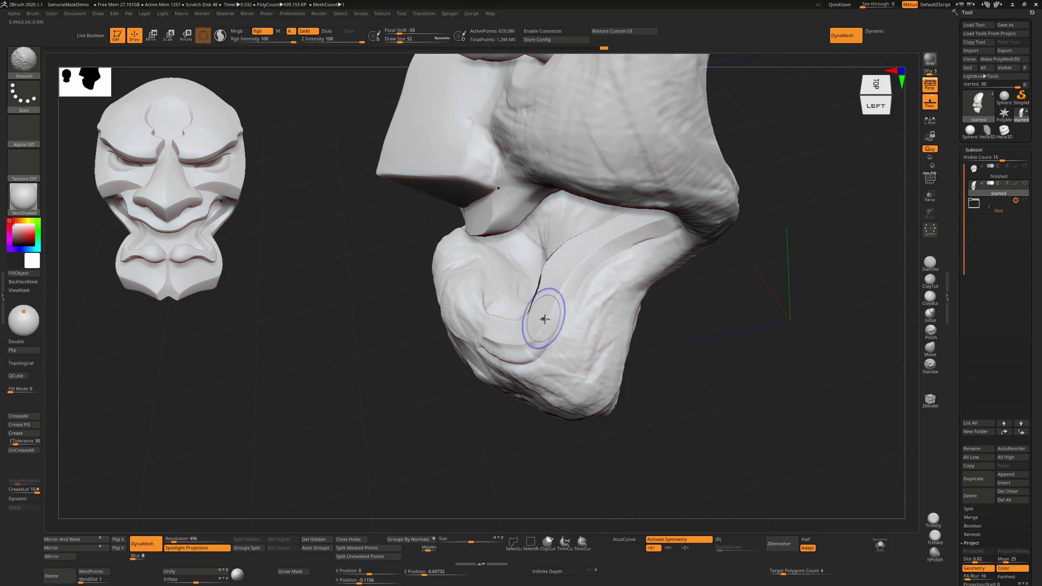
drag(532, 324, 534, 326)
drag(709, 378, 681, 365)
key(bracketleft)
key(bracketleft)
key(bracketleft)
drag(519, 354, 515, 356)
- Clean up the fold's stepped band and build up the jaw surface beside its outer groove with ClayTubes at draw size 27
drag(689, 304, 787, 304)
key(bracketright)
alt+drag(592, 290, 590, 331)
mouse_move(667, 198)
shift+mouse_down()
mouse_move(591, 270)
mouse_move(577, 291)
mouse_move(583, 316)
shift+mouse_up()
key(2)
mouse_move(608, 265)
mouse_down()
mouse_move(570, 307)
mouse_move(631, 242)
mouse_move(601, 291)
mouse_move(582, 284)
mouse_up()
key(ctrl)
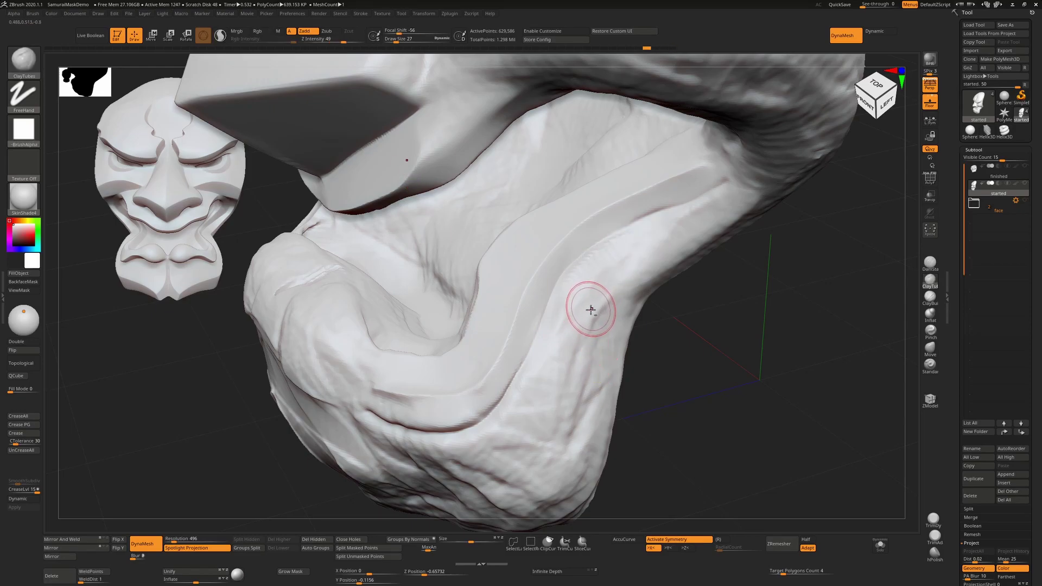
- Flatten the jaw surface along the outer edge of the fold's groove with hPolish at draw size 31
key(])
key(])
key(])
mouse_move(609, 266)
mouse_down()
mouse_move(577, 300)
mouse_move(597, 310)
mouse_up()
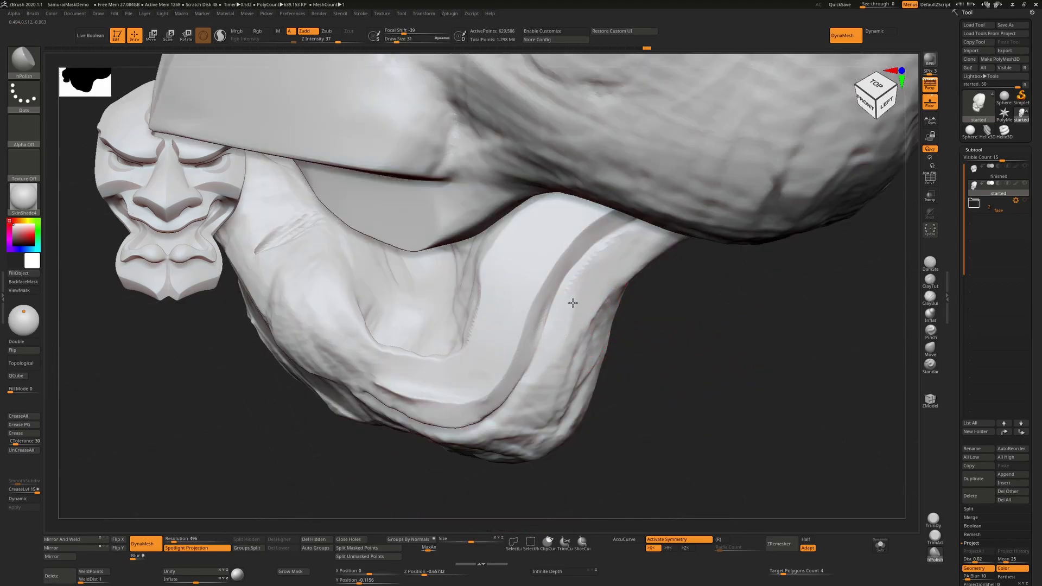
mouse_move(542, 380)
ctrl+mouse_down()
mouse_move(589, 274)
mouse_move(640, 228)
mouse_move(568, 303)
mouse_move(623, 249)
mouse_move(589, 307)
mouse_move(610, 282)
ctrl+mouse_up()
ctrl+drag(641, 309, 697, 330)
mouse_move(549, 293)
ctrl+mouse_down()
mouse_move(521, 347)
mouse_move(564, 253)
mouse_move(619, 217)
mouse_move(520, 342)
mouse_move(549, 353)
mouse_move(557, 334)
ctrl+mouse_up()
key(ctrl+w)
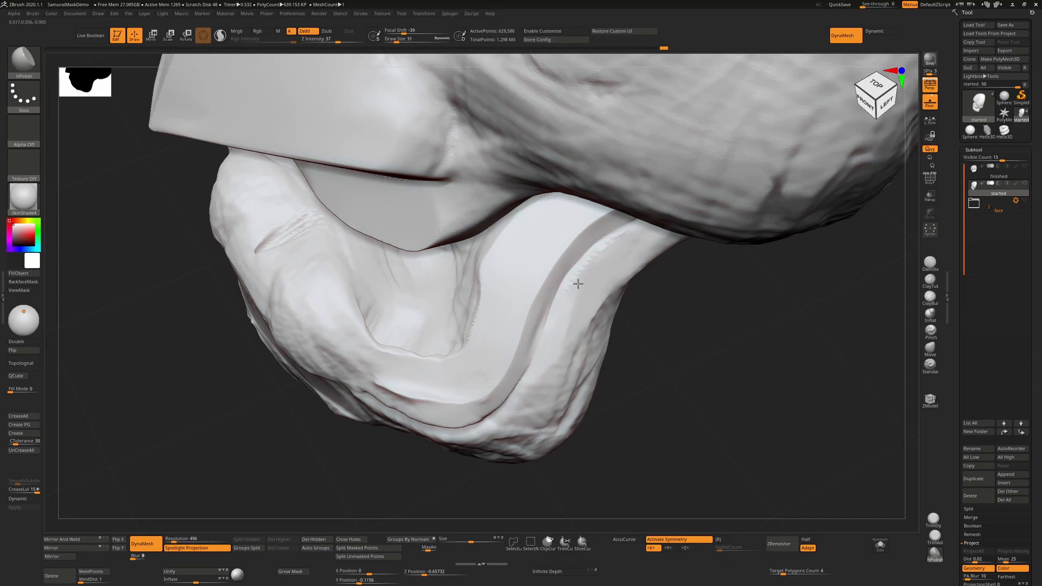
key(ctrl)
key(ctrl+z)
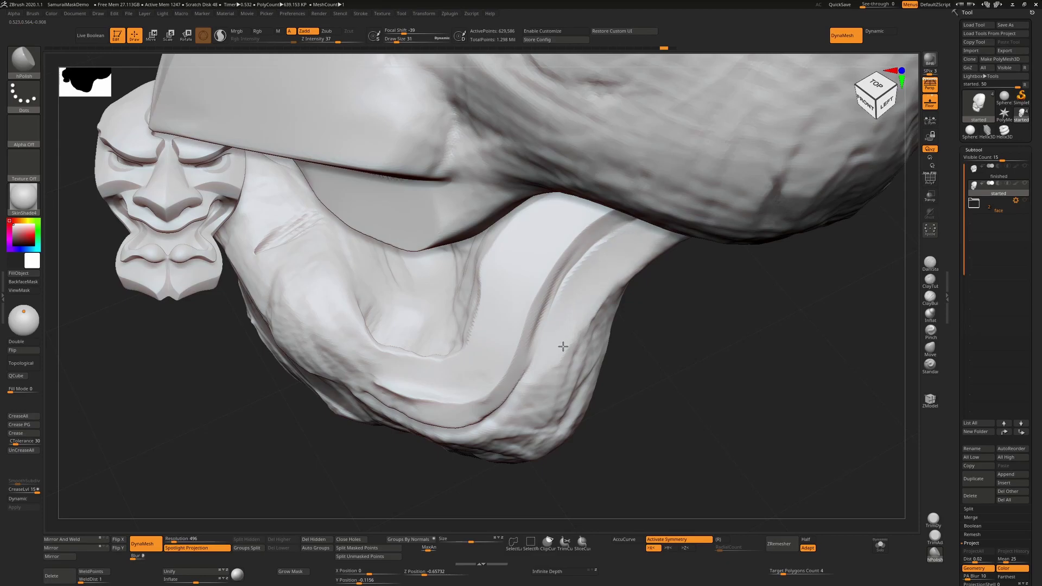
- Reduce the draw size to 24 and sharpen the edge between the fold's upper band and its outer groove
drag(713, 353, 698, 326)
key(s)
drag(563, 272, 561, 272)
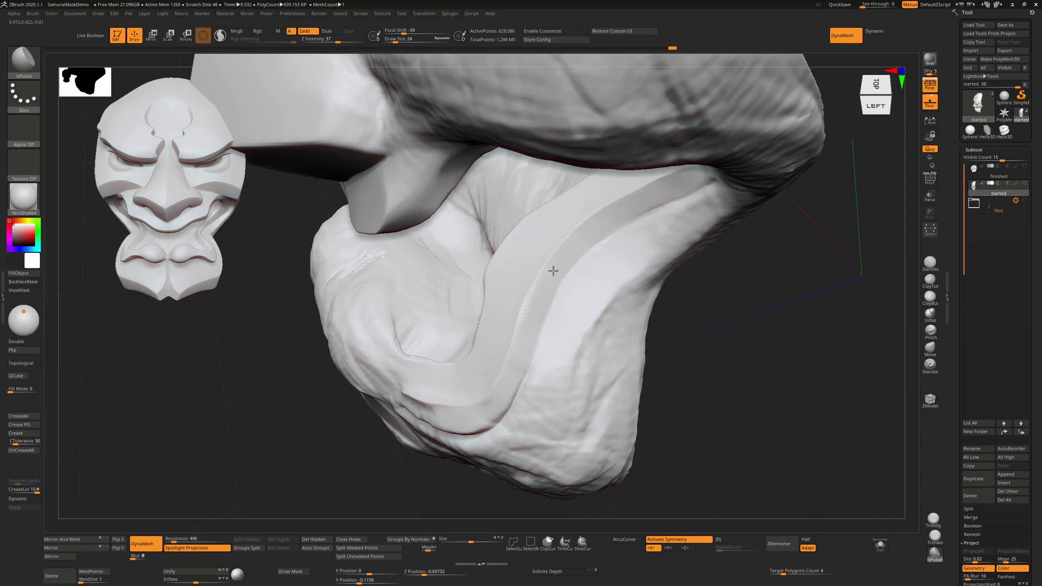
drag(524, 326, 525, 279)
drag(735, 297, 672, 333)
- Set the hPolish draw size to 91 and flatten the cheek planes below the eye and the outer end of the brow
mouse_move(577, 272)
mouse_down()
mouse_move(632, 244)
mouse_move(649, 174)
mouse_move(705, 304)
mouse_move(683, 340)
mouse_move(653, 344)
mouse_move(606, 284)
mouse_move(597, 221)
mouse_move(716, 323)
mouse_move(584, 251)
mouse_move(664, 278)
mouse_up()
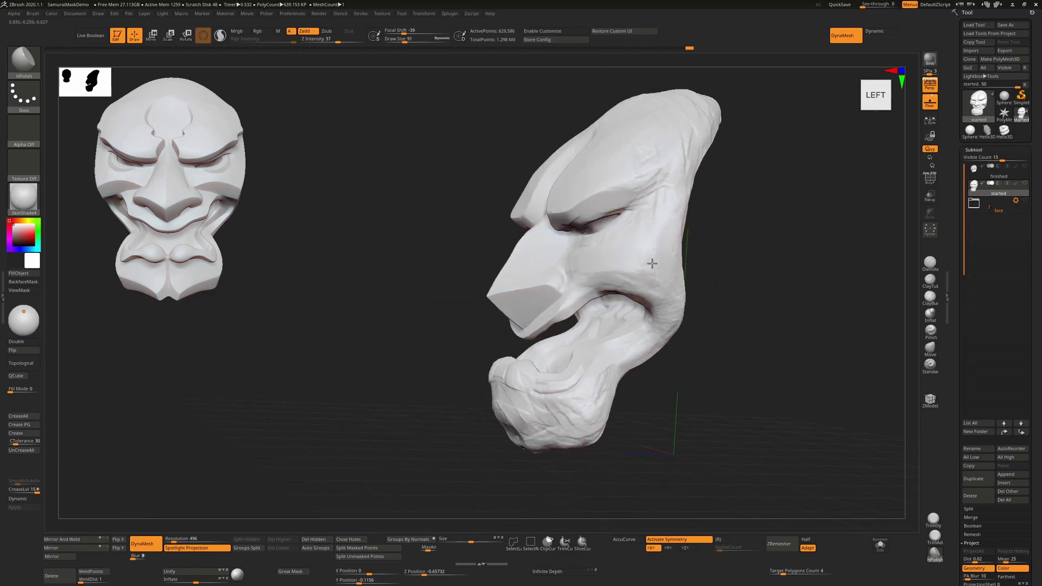
mouse_move(663, 252)
mouse_down()
mouse_move(677, 212)
mouse_move(628, 240)
mouse_up()
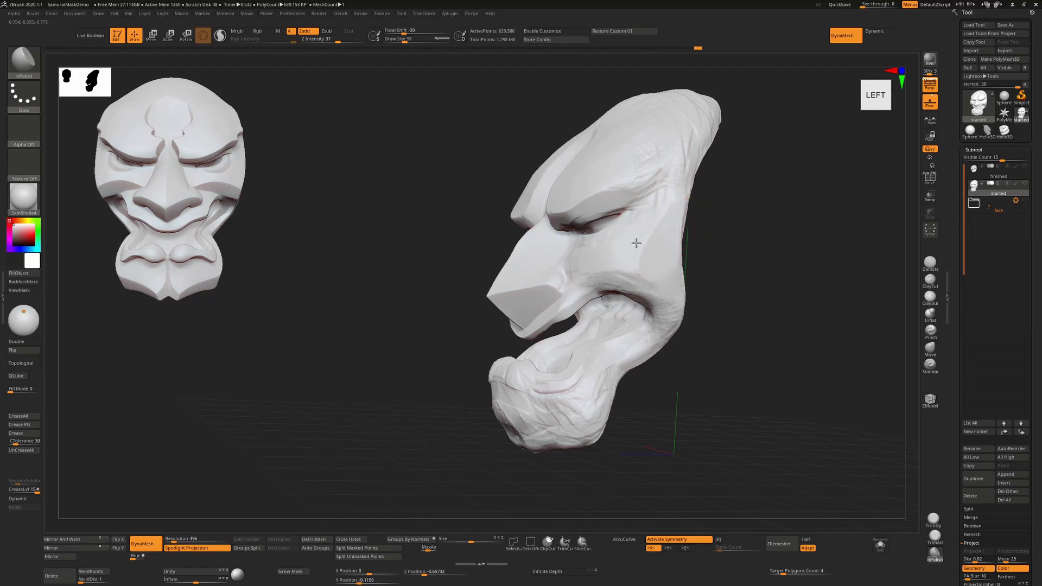
right_drag(656, 256, 616, 270)
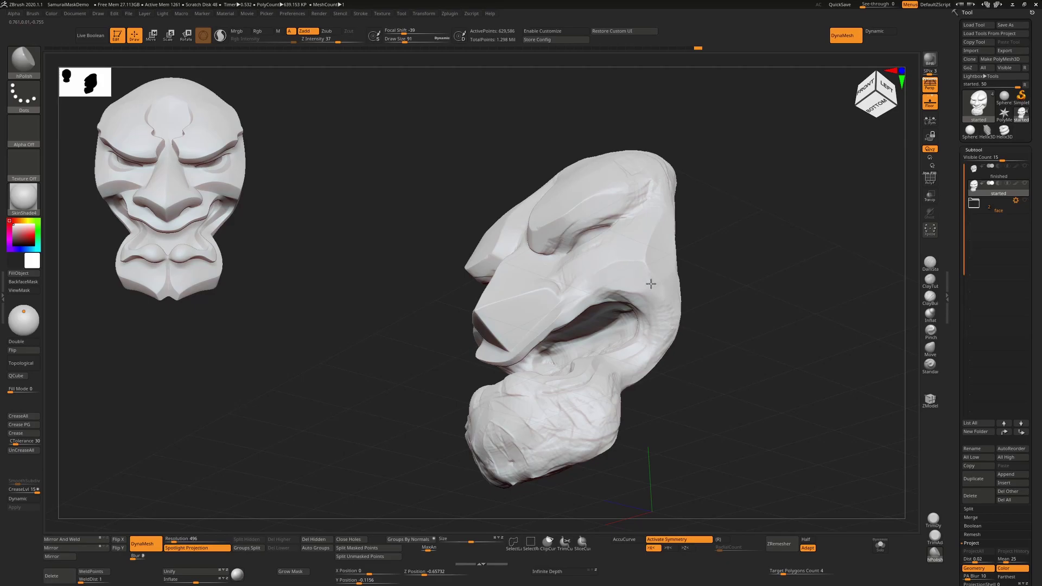
right_drag(634, 283, 628, 234)
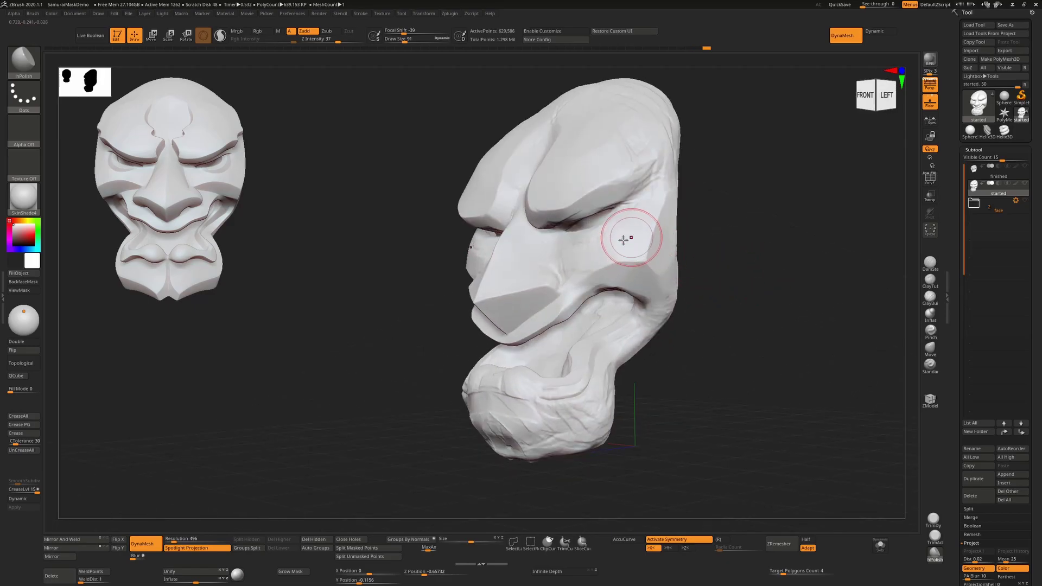
mouse_move(621, 238)
mouse_down()
mouse_move(590, 255)
mouse_move(624, 230)
mouse_move(614, 237)
mouse_up()
drag(648, 170, 633, 181)
- Carve a keyhole-shaped outline in the middle of the forehead down to the nose bridge with DamStandard at draw size 76
shift+right_drag(628, 182, 686, 170)
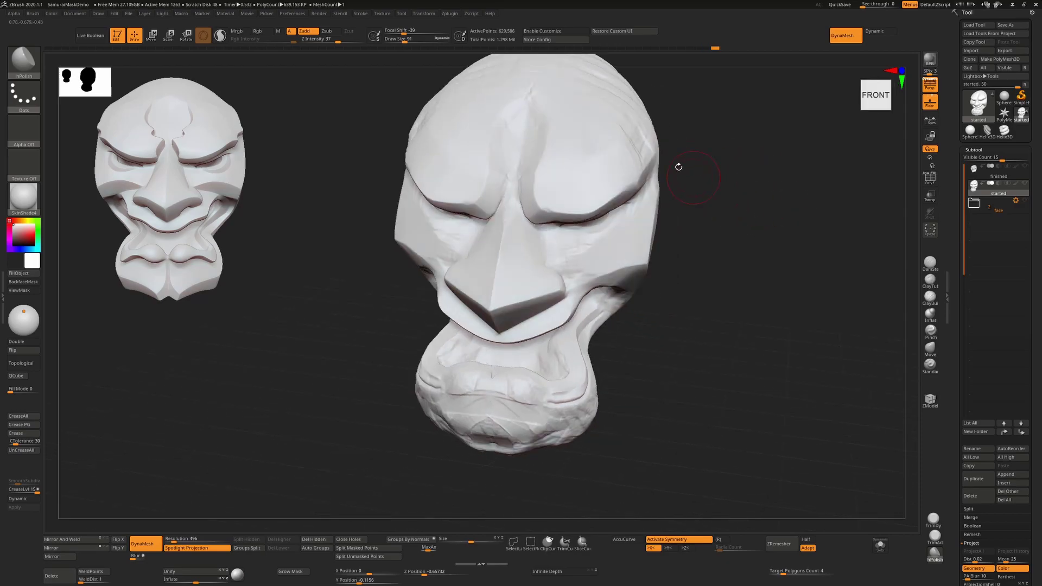
alt+right_drag(713, 225, 795, 293)
alt+right_drag(767, 239, 784, 285)
mouse_move(582, 349)
shift+mouse_down()
mouse_move(599, 376)
mouse_move(582, 381)
shift+mouse_up()
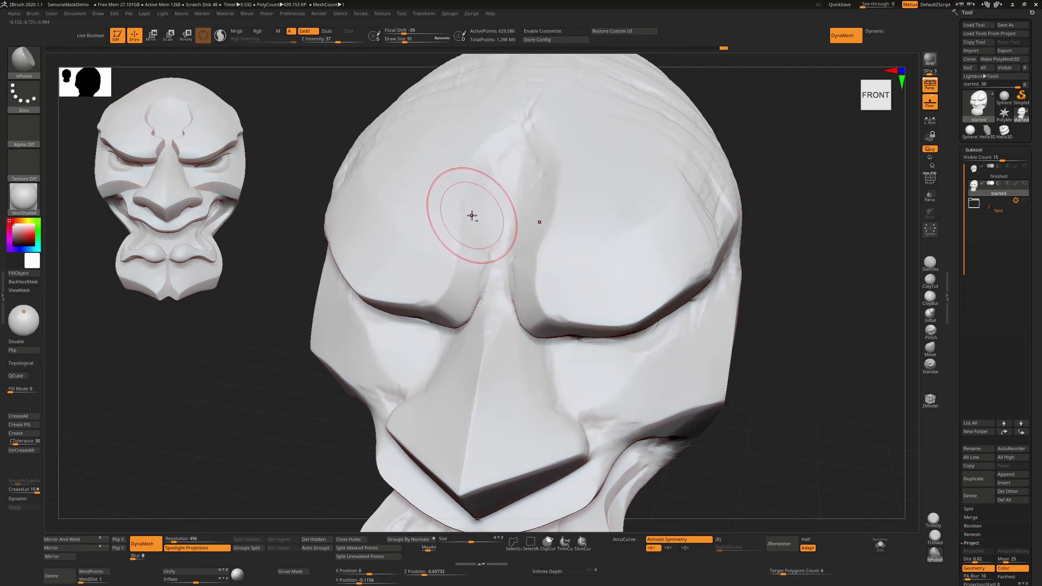
key(b)
key(d)
key(s)
key(s)
drag(475, 169, 472, 169)
mouse_move(499, 130)
mouse_down()
mouse_move(472, 156)
mouse_move(455, 207)
mouse_move(462, 238)
mouse_move(480, 244)
mouse_move(444, 322)
mouse_move(478, 305)
mouse_move(491, 270)
mouse_up()
right_drag(623, 216, 670, 220)
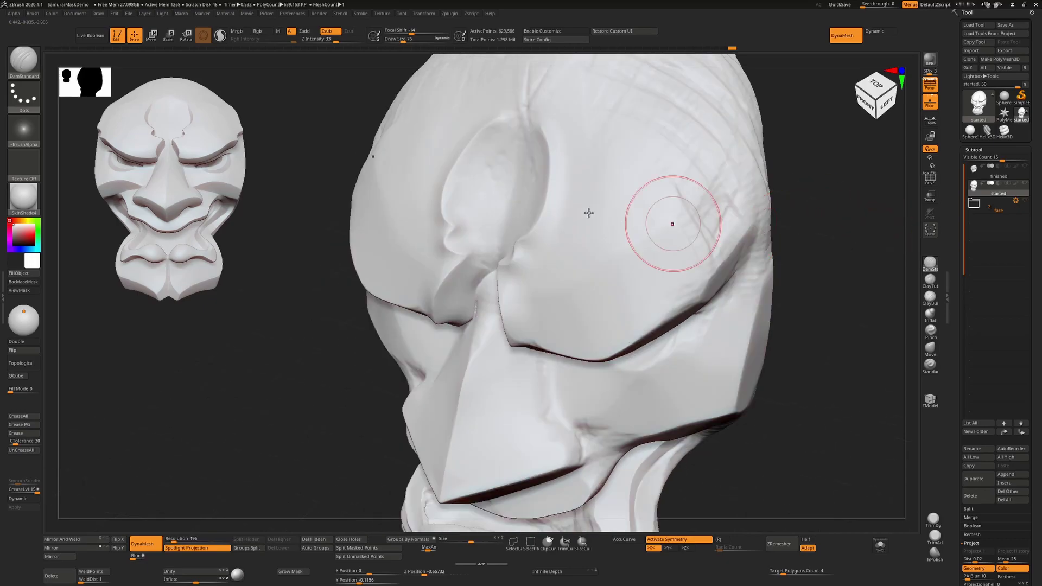
- Deepen the forehead emblem's outline around its top and where it pinches in above the nose bridge
mouse_move(488, 257)
mouse_down()
mouse_move(510, 142)
mouse_move(533, 120)
mouse_up()
mouse_move(452, 220)
mouse_down()
mouse_move(478, 236)
mouse_move(474, 260)
mouse_move(489, 264)
mouse_up()
mouse_move(879, 199)
mouse_down()
mouse_move(854, 184)
mouse_move(839, 200)
mouse_move(846, 221)
mouse_move(765, 264)
mouse_up()
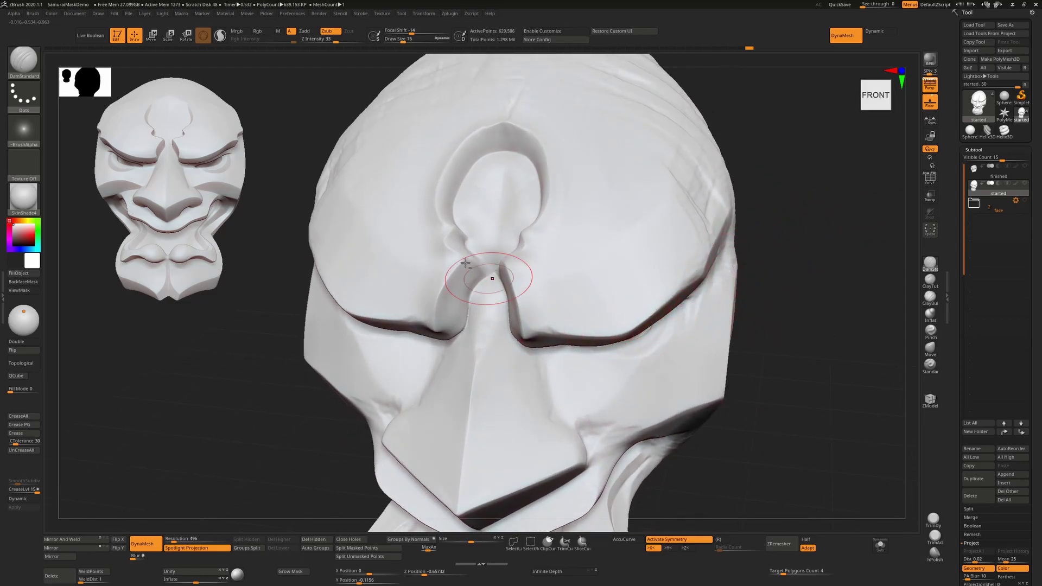
- Switch to hPolish at draw size 95 and flatten the forehead and inner brow planes around the emblem's outline
key(b)
key(h)
key(p)
key(s)
key(bracketright)
key(bracketright)
drag(438, 273, 431, 291)
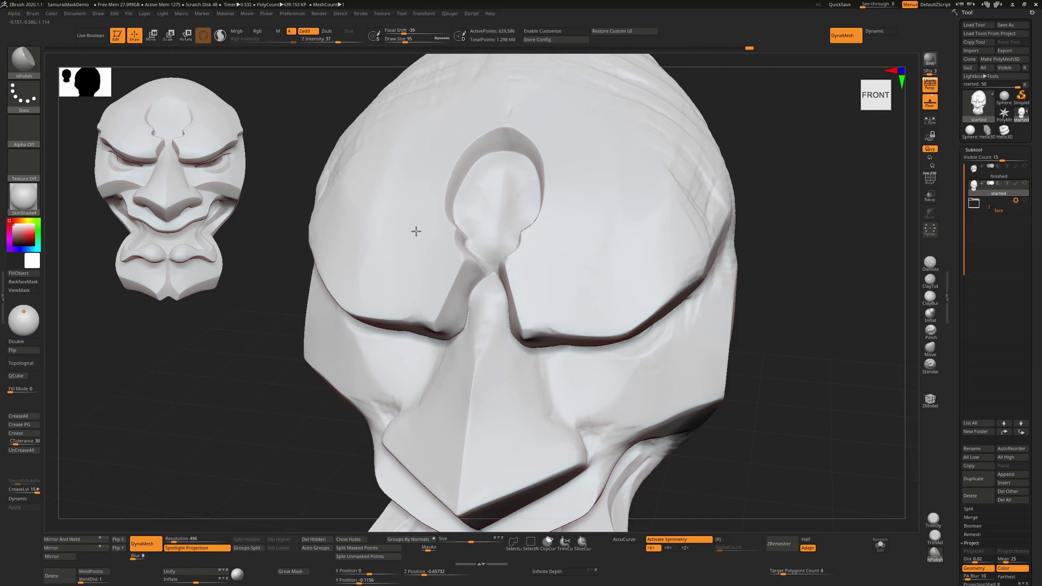
- Reduce the draw size to 72 and flatten the nose bridge, the emblem's inner face and its surrounding wall
key(bracketleft)
mouse_move(491, 314)
mouse_down()
mouse_move(495, 170)
mouse_move(505, 162)
mouse_move(499, 179)
mouse_up()
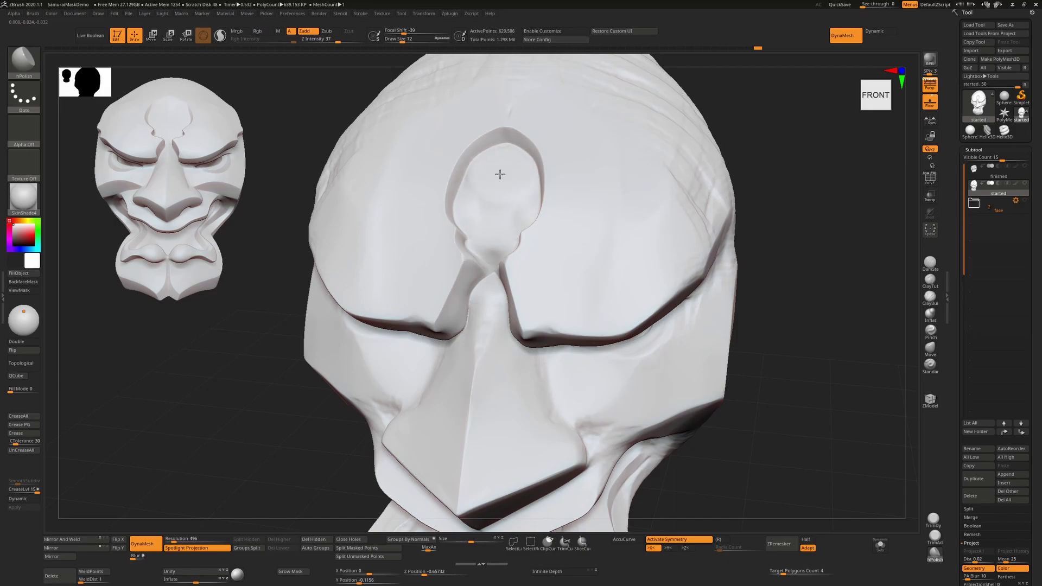
mouse_move(476, 223)
mouse_down()
mouse_move(474, 204)
mouse_move(476, 217)
mouse_up()
drag(759, 217, 643, 212)
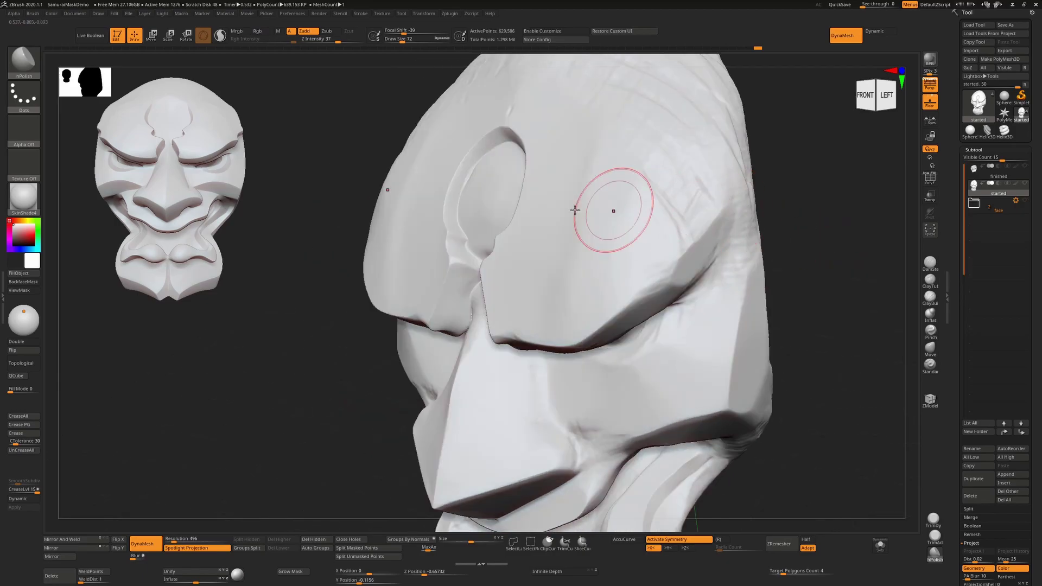
mouse_move(465, 173)
mouse_down()
mouse_move(461, 182)
mouse_move(470, 166)
mouse_move(474, 186)
mouse_move(478, 172)
mouse_up()
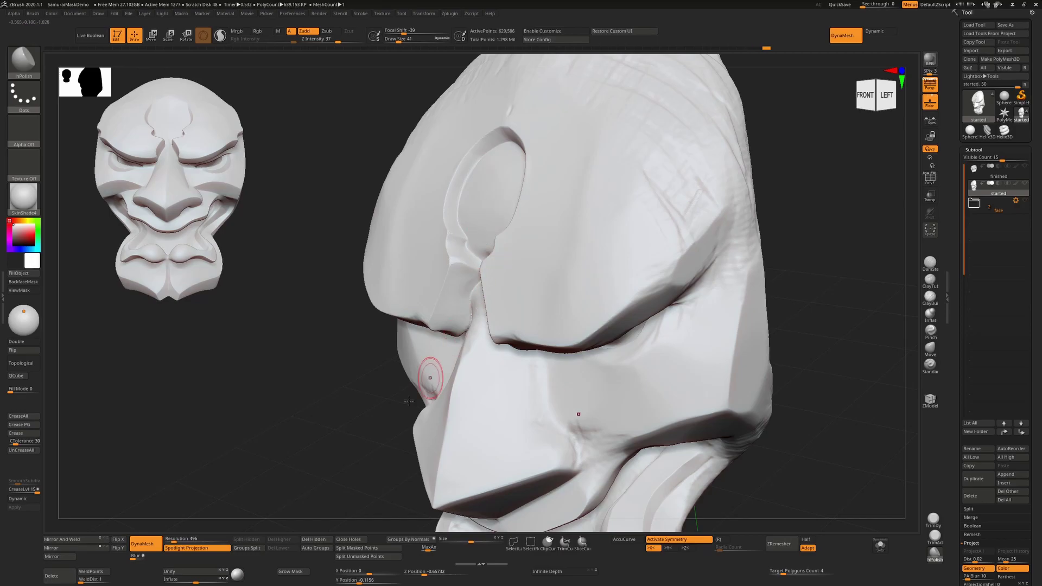
- Flatten the neck below the forehead emblem and the side planes of the nose bridge with hPolish at draw size 41
right_drag(437, 354, 465, 289)
drag(488, 253, 478, 264)
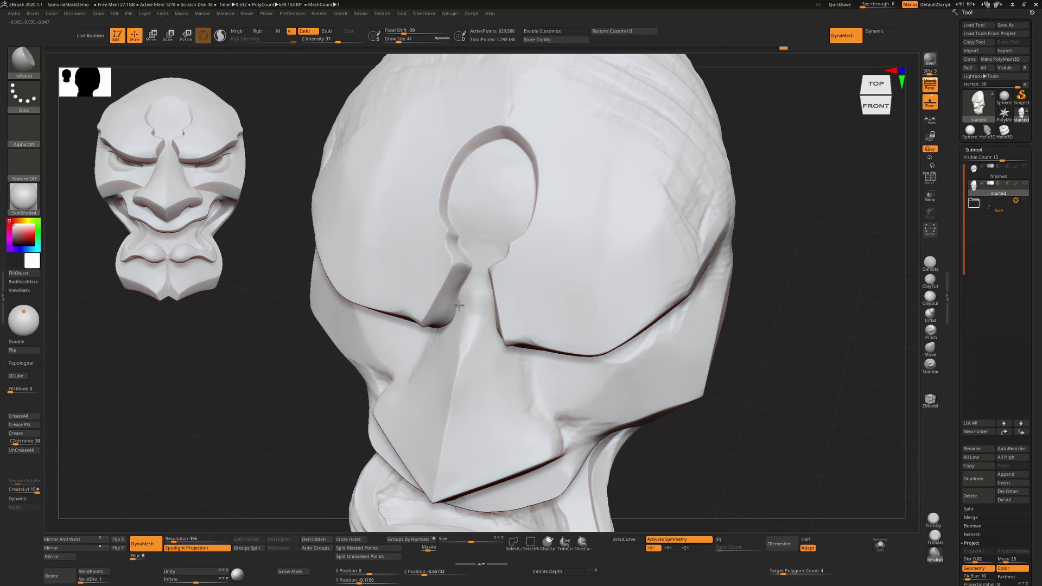
drag(457, 306, 447, 328)
drag(473, 277, 468, 281)
mouse_move(461, 276)
mouse_down()
mouse_move(457, 248)
mouse_move(465, 261)
mouse_up()
drag(841, 377, 831, 323)
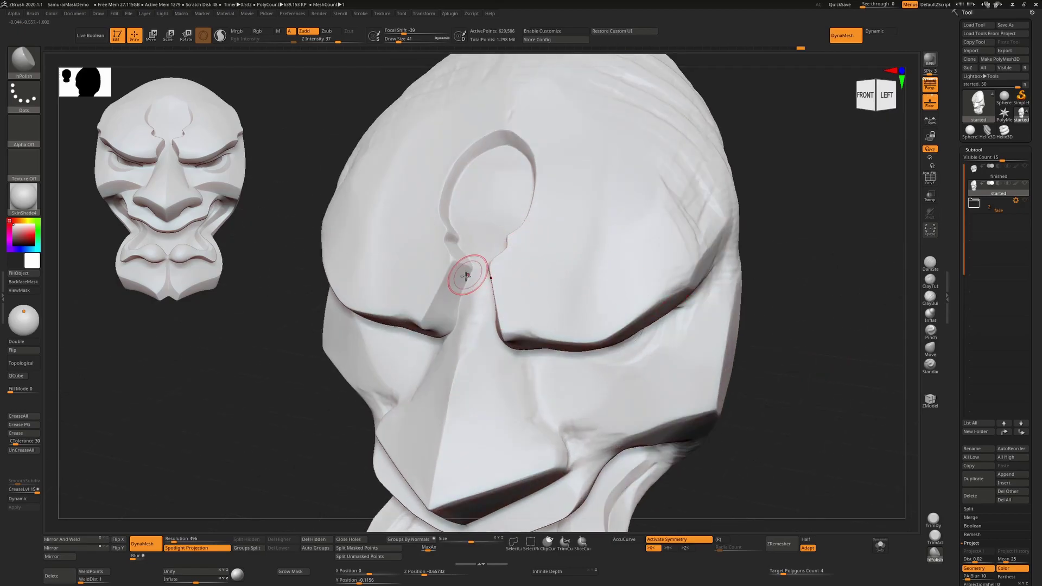
drag(824, 390, 845, 389)
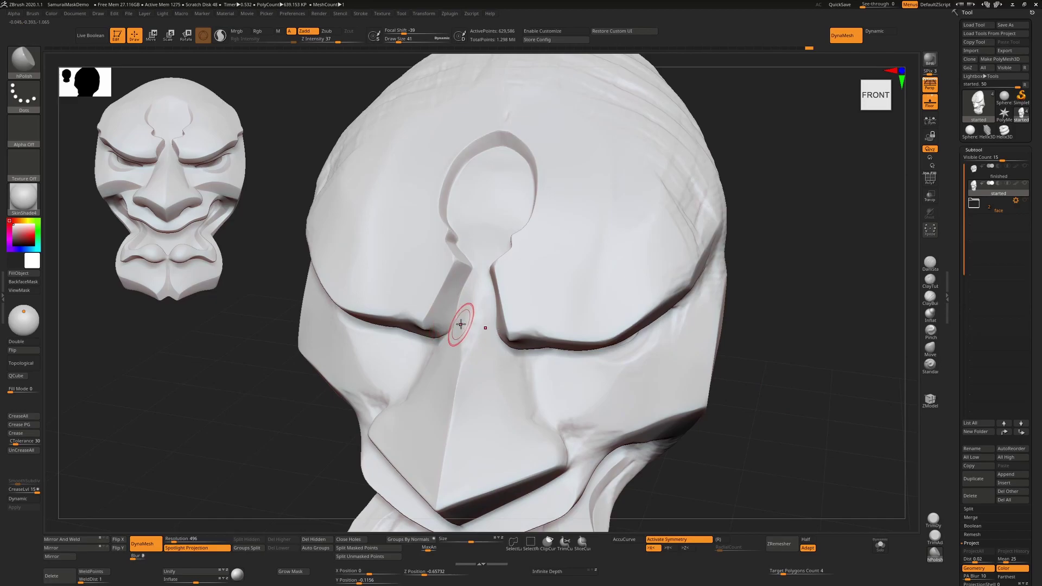
key(b)
key(m)
key(v)
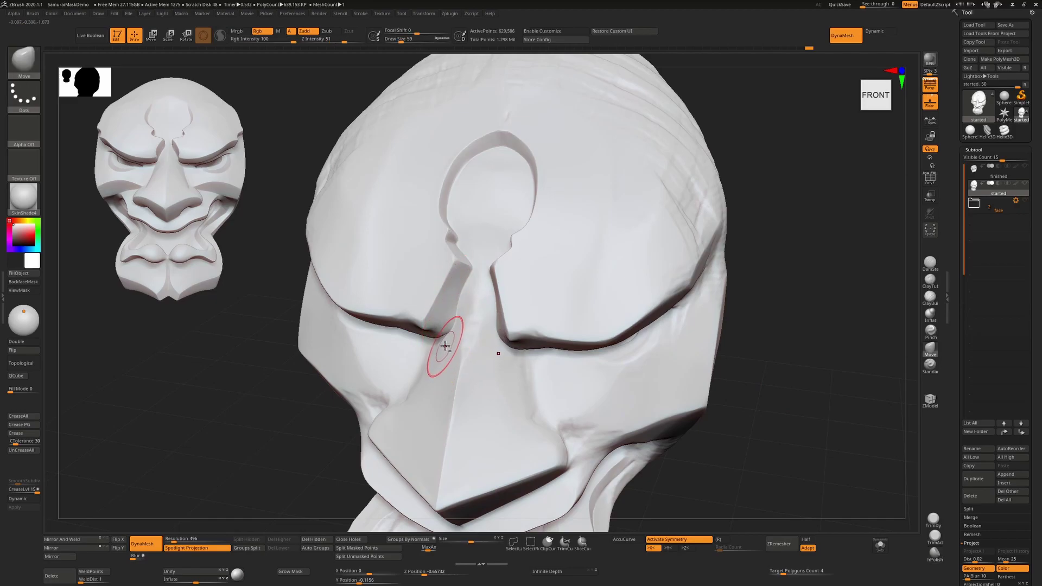
key(b)
key(h)
key(p)
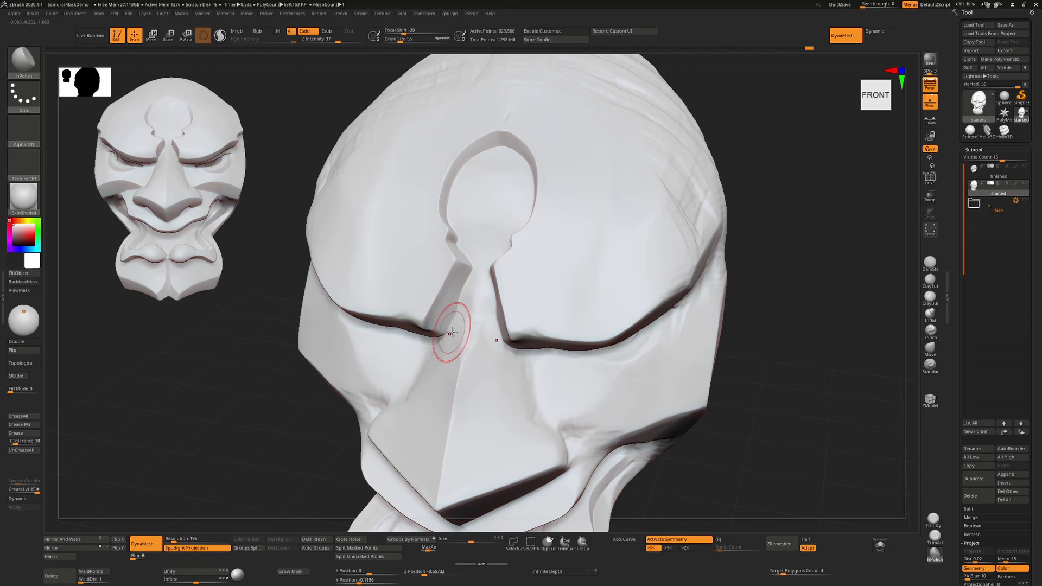
- Flatten the brow's inner wall with hPolish at draw size 55 and the nose bridge's side planes at draw size 44
drag(446, 315, 442, 296)
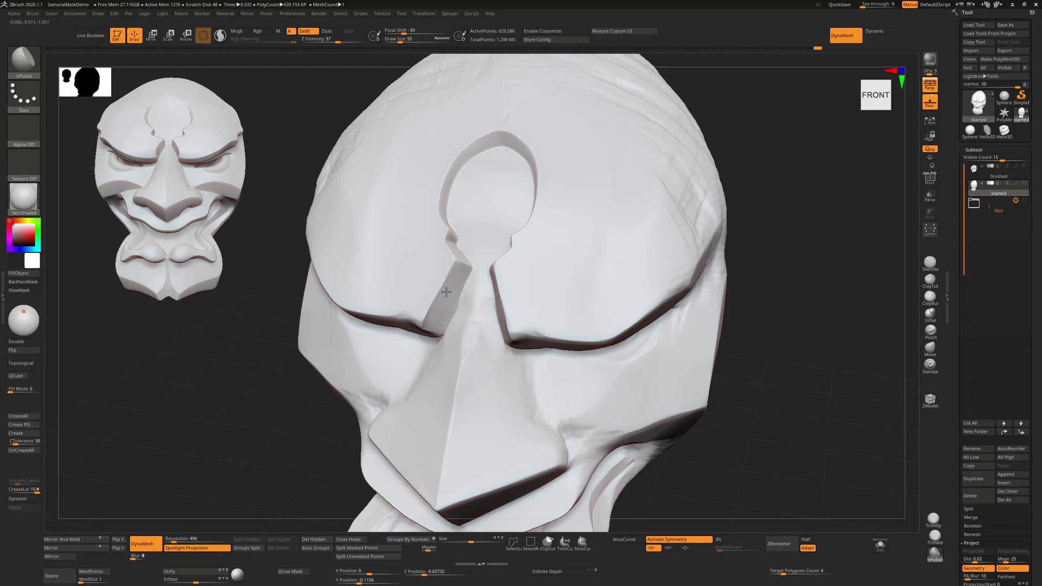
drag(447, 296, 438, 320)
right_drag(602, 358, 649, 350)
key(bracketleft)
drag(465, 316, 458, 311)
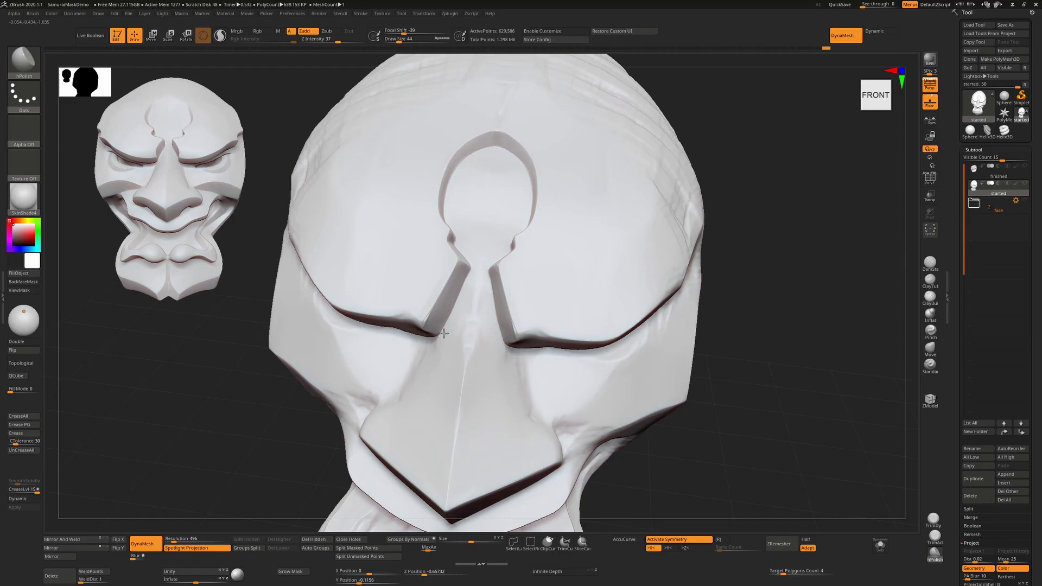
drag(447, 339, 467, 305)
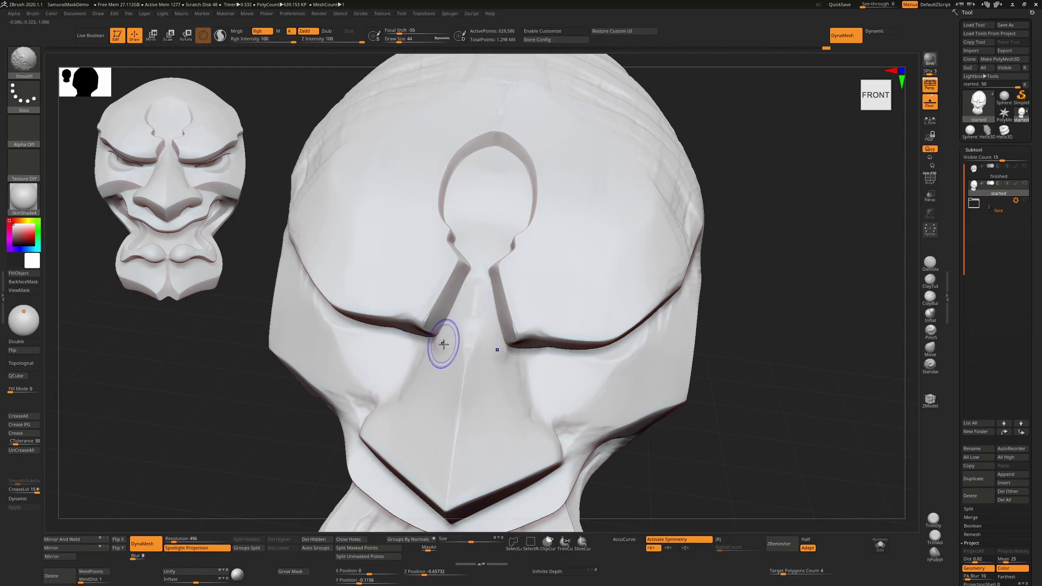
mouse_move(435, 356)
mouse_down()
mouse_move(426, 370)
mouse_move(433, 350)
mouse_up()
key(ctrl+z)
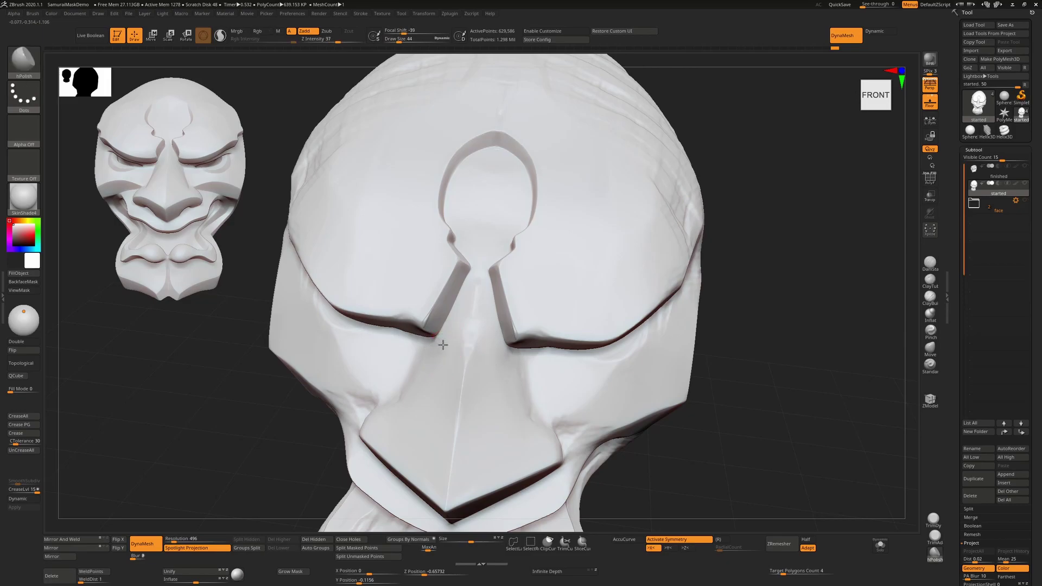
drag(457, 325, 454, 372)
- Flatten the lower front plane of the brow at its inner corner beside the nose bridge with hPolish at draw size 49
mouse_move(803, 317)
mouse_down()
mouse_move(786, 239)
mouse_move(770, 275)
mouse_move(785, 265)
mouse_up()
mouse_move(527, 309)
shift+mouse_down()
mouse_move(504, 326)
mouse_move(504, 313)
shift+mouse_up()
mouse_move(664, 296)
alt+mouse_down()
mouse_move(681, 325)
mouse_move(685, 377)
alt+mouse_up()
mouse_move(455, 370)
alt+mouse_down()
mouse_move(488, 371)
mouse_move(460, 364)
alt+mouse_up()
key(ctrl+z)
key(bracketleft)
key(bracketleft)
key(bracketleft)
key(bracketleft)
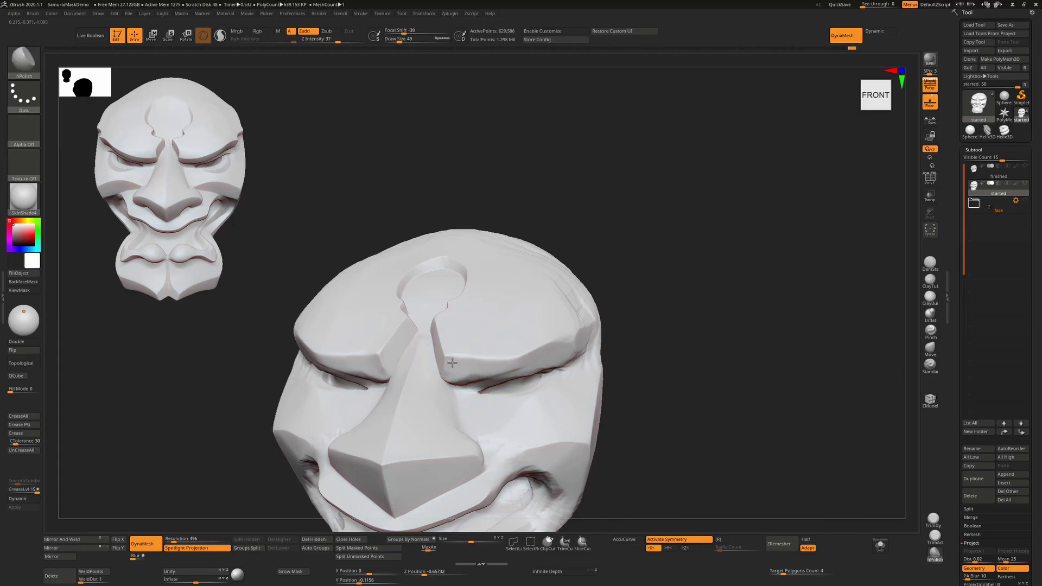
drag(670, 356, 605, 352)
drag(443, 363, 473, 360)
- Increase the draw size to 65 and flatten the lower plane of the brow toward its outer end
drag(681, 309, 727, 310)
key(bracketright)
key(bracketright)
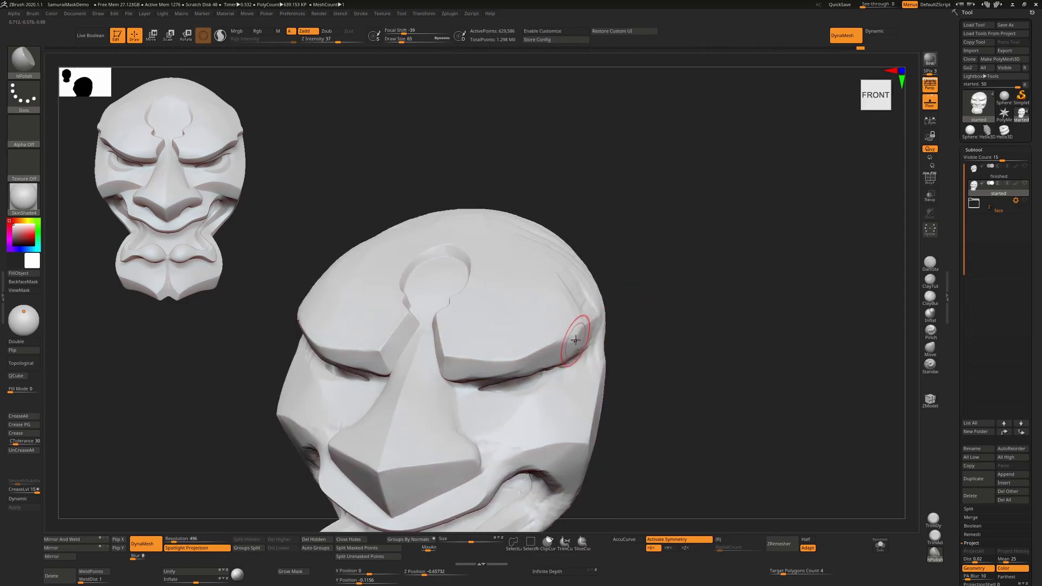
mouse_move(533, 378)
mouse_down()
mouse_move(510, 377)
mouse_move(555, 356)
mouse_move(519, 363)
mouse_up()
mouse_move(685, 369)
alt+mouse_down()
mouse_move(681, 316)
mouse_move(699, 339)
alt+mouse_up()
alt+drag(700, 339, 642, 271)
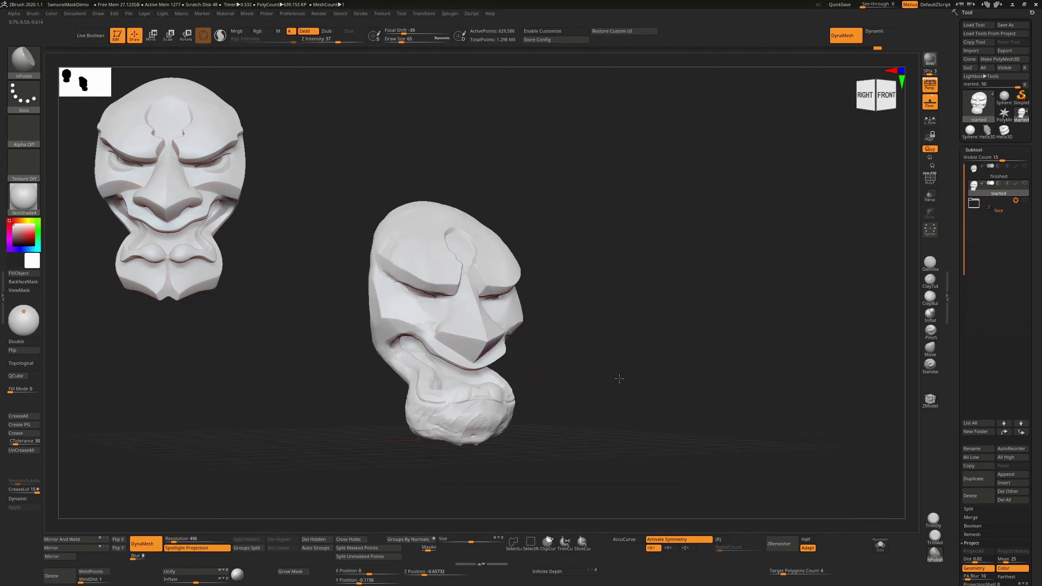